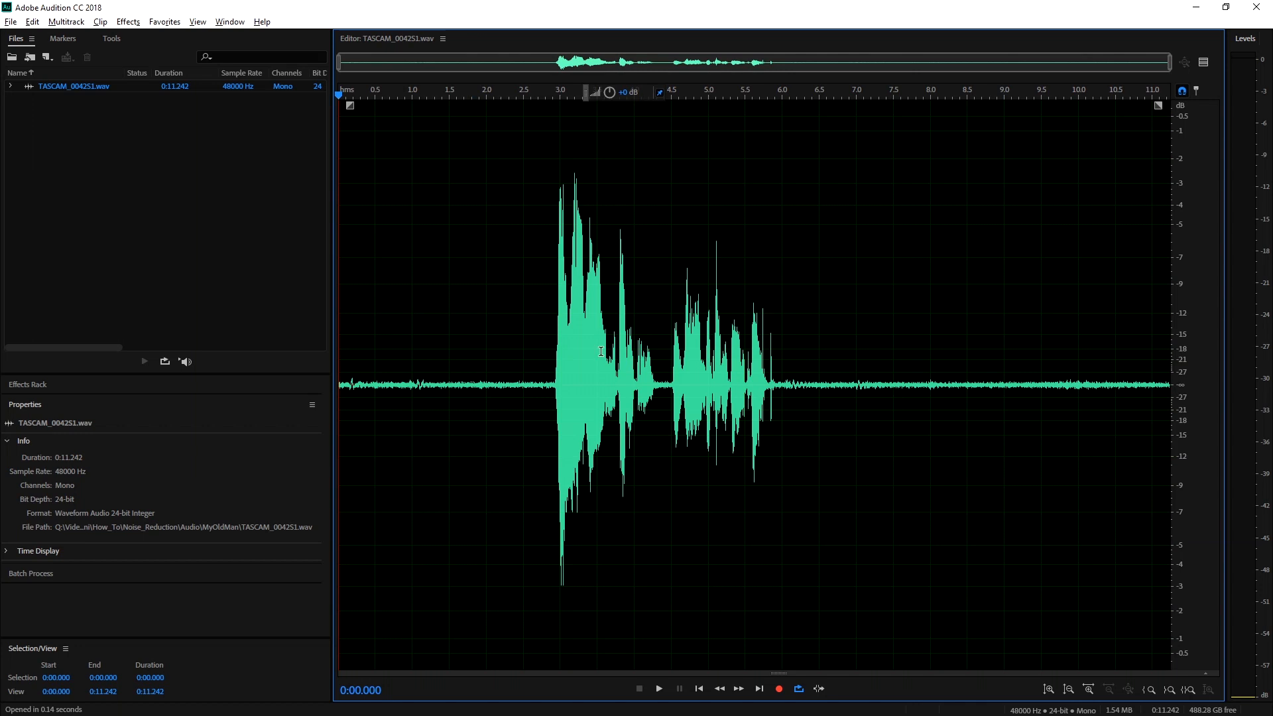
- Examine the speech passage and the low-level background noise before and after it in the waveform
drag(556, 341, 807, 351)
click(848, 358)
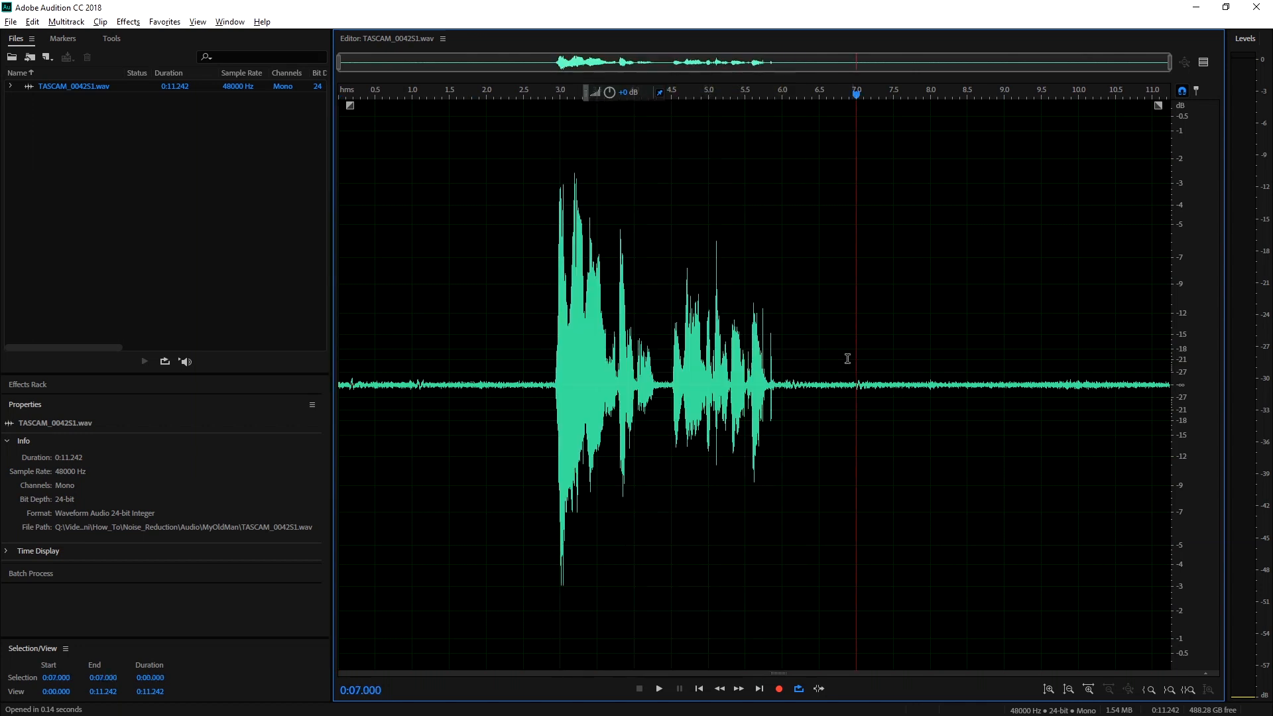
drag(1087, 390, 889, 398)
scroll(1178, 392, up, 5)
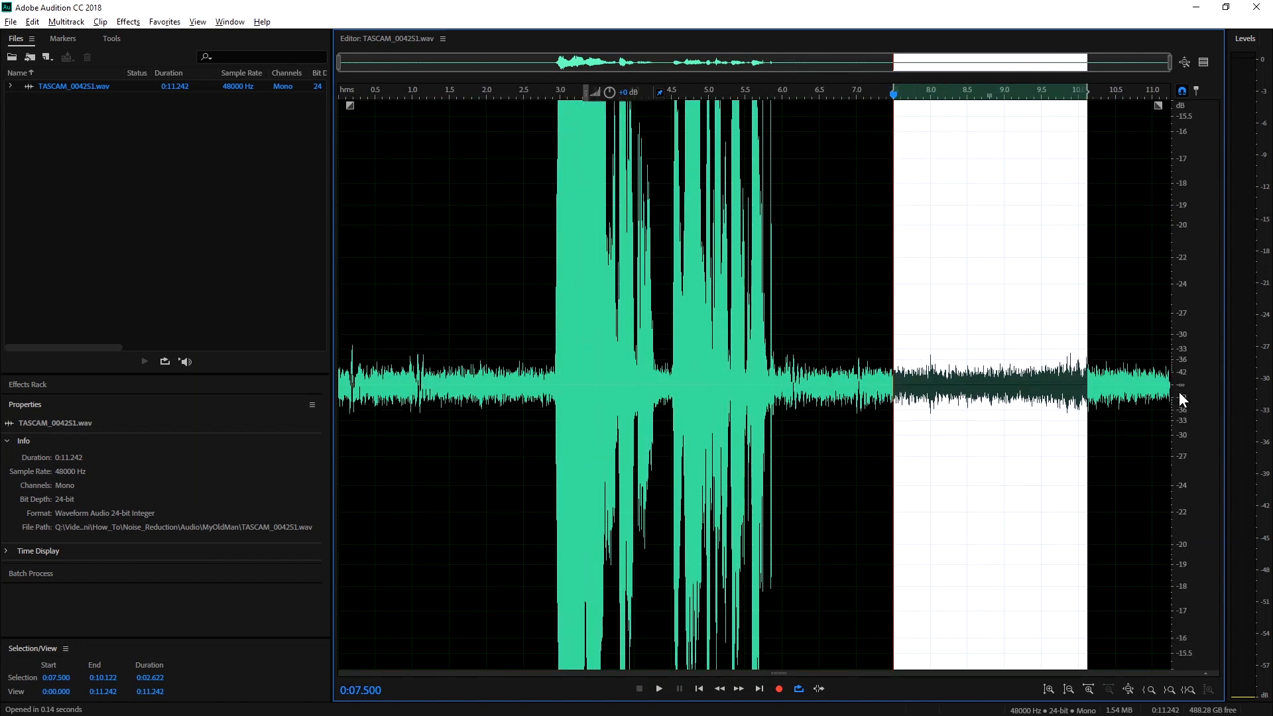
scroll(1183, 372, down, 4)
click(953, 381)
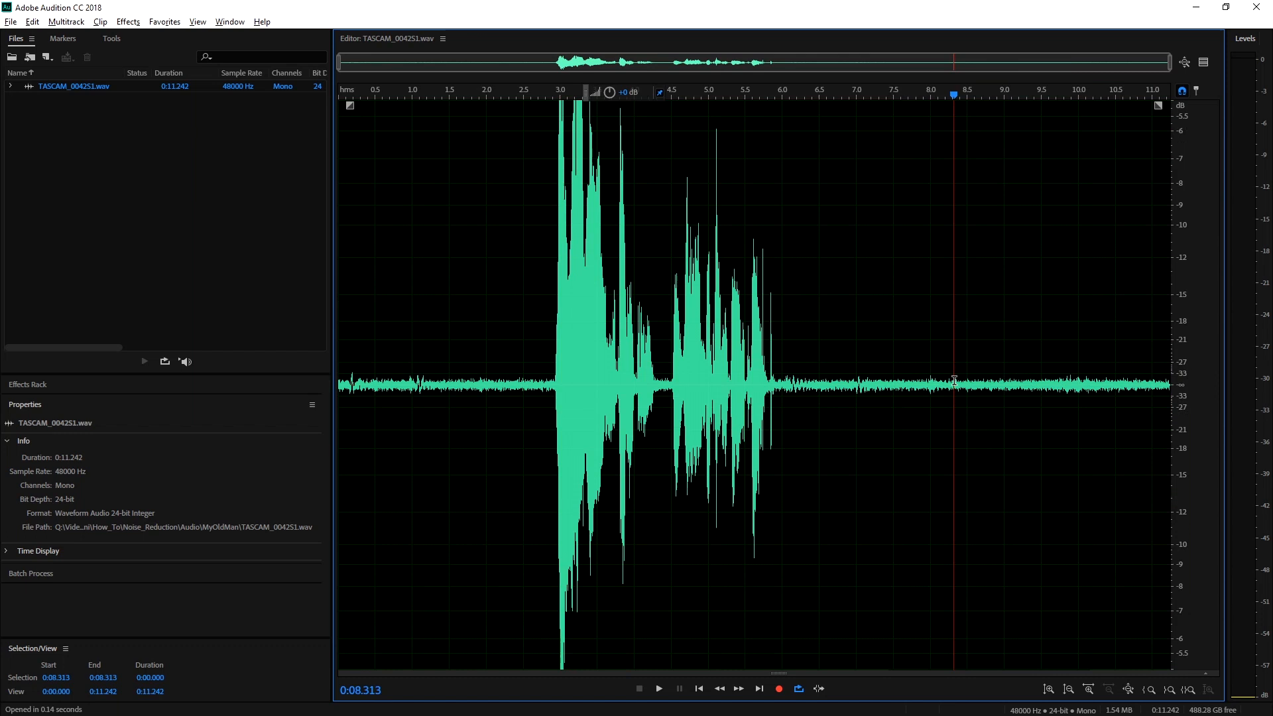
drag(1127, 384, 553, 392)
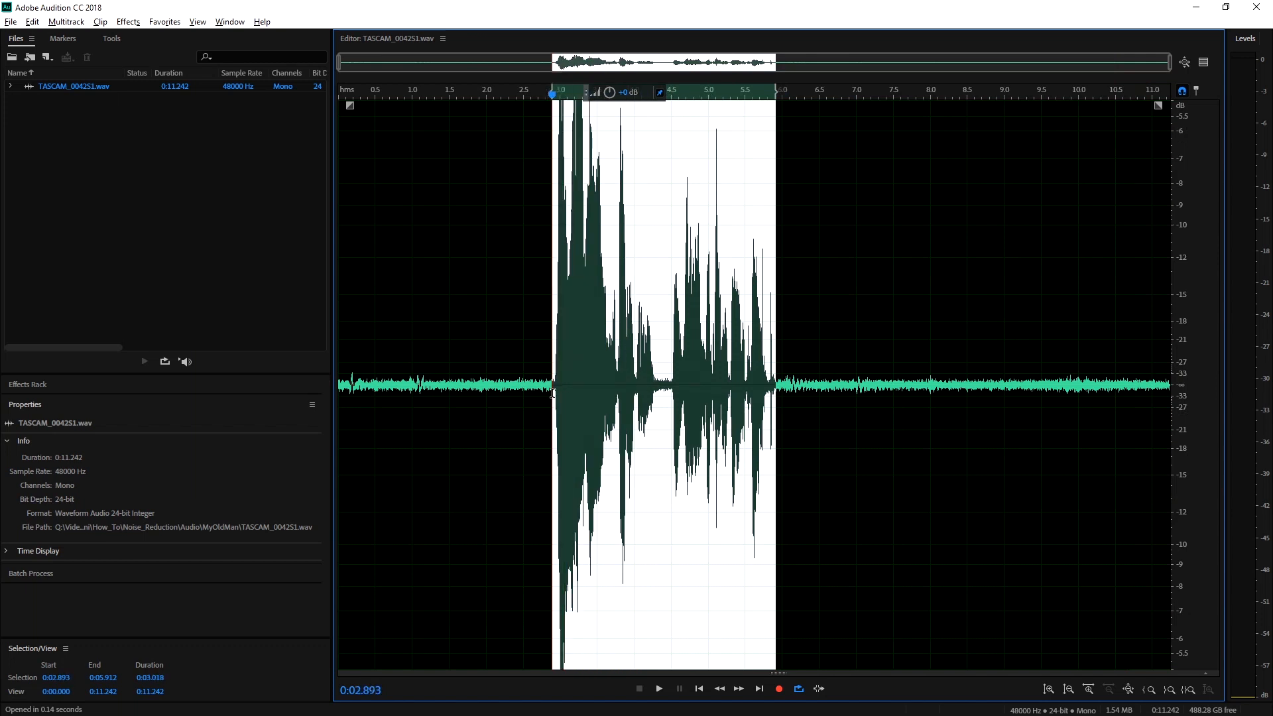
click(849, 382)
click(807, 378)
click(540, 378)
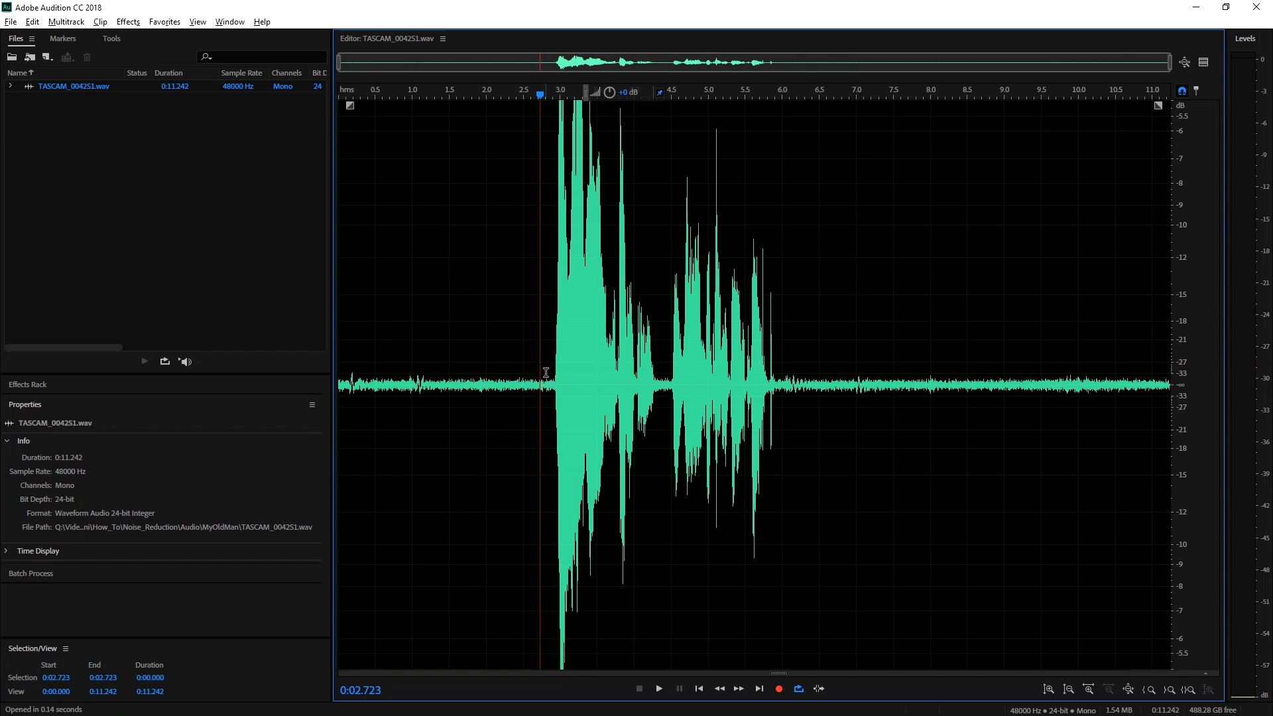
click(551, 382)
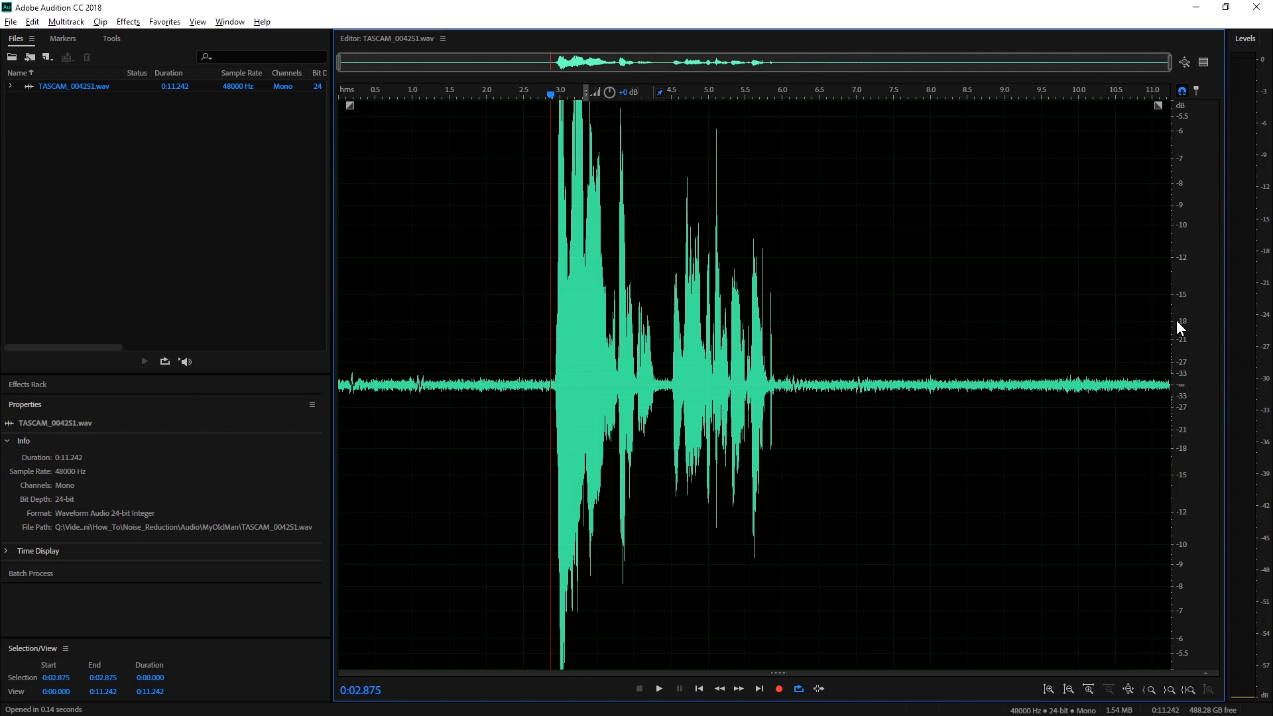
scroll(1176, 321, down, 3)
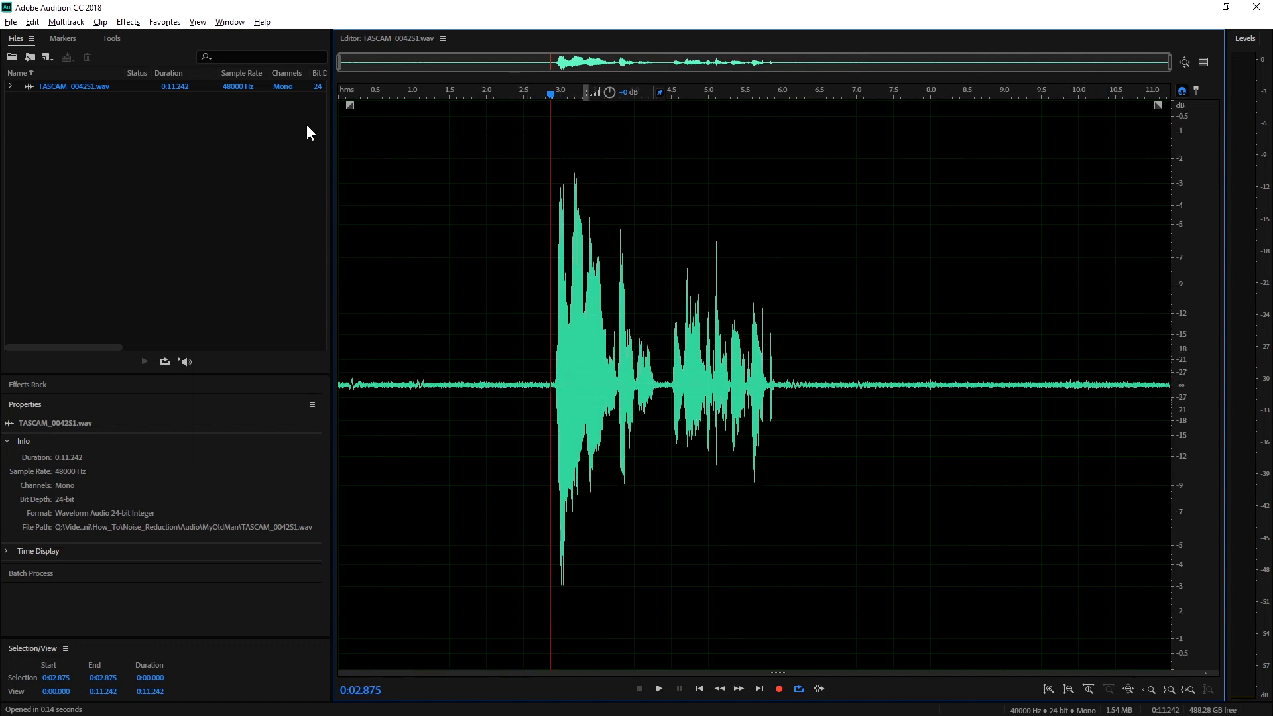
drag(804, 386, 909, 378)
click(845, 384)
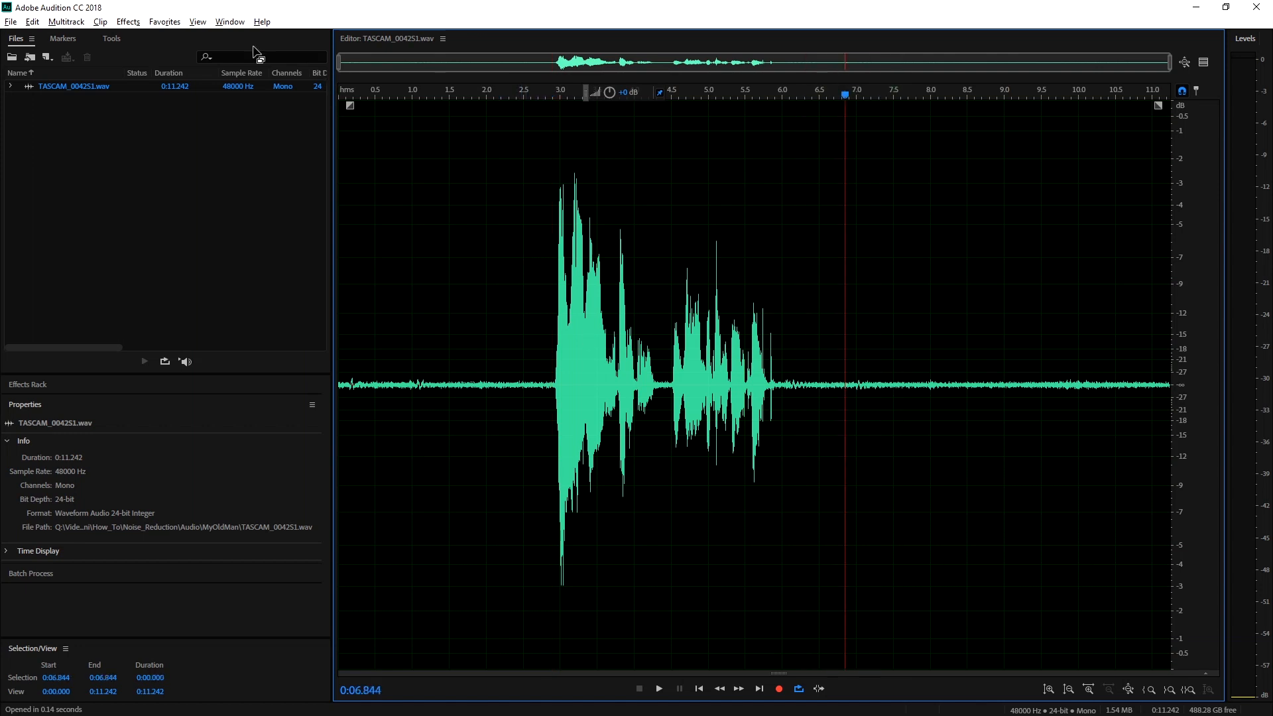
- Show the spectral frequency display and inspect the background noise following the speech
click(194, 24)
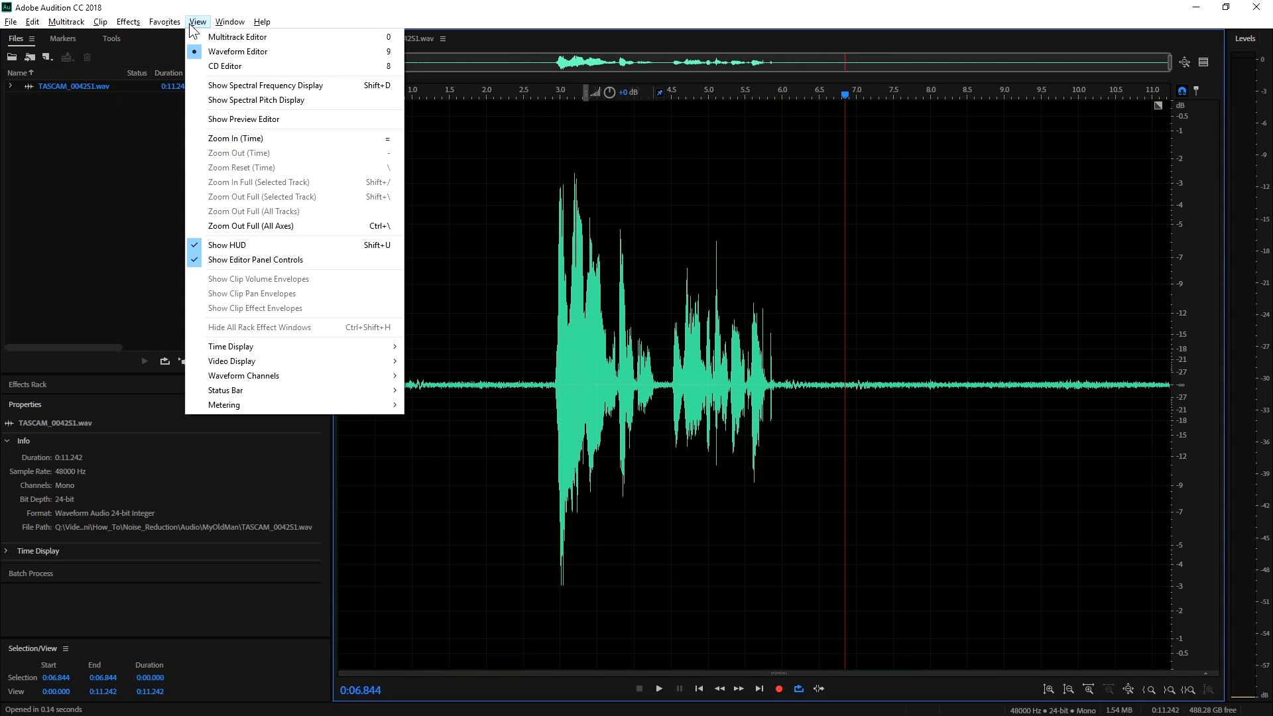
click(240, 87)
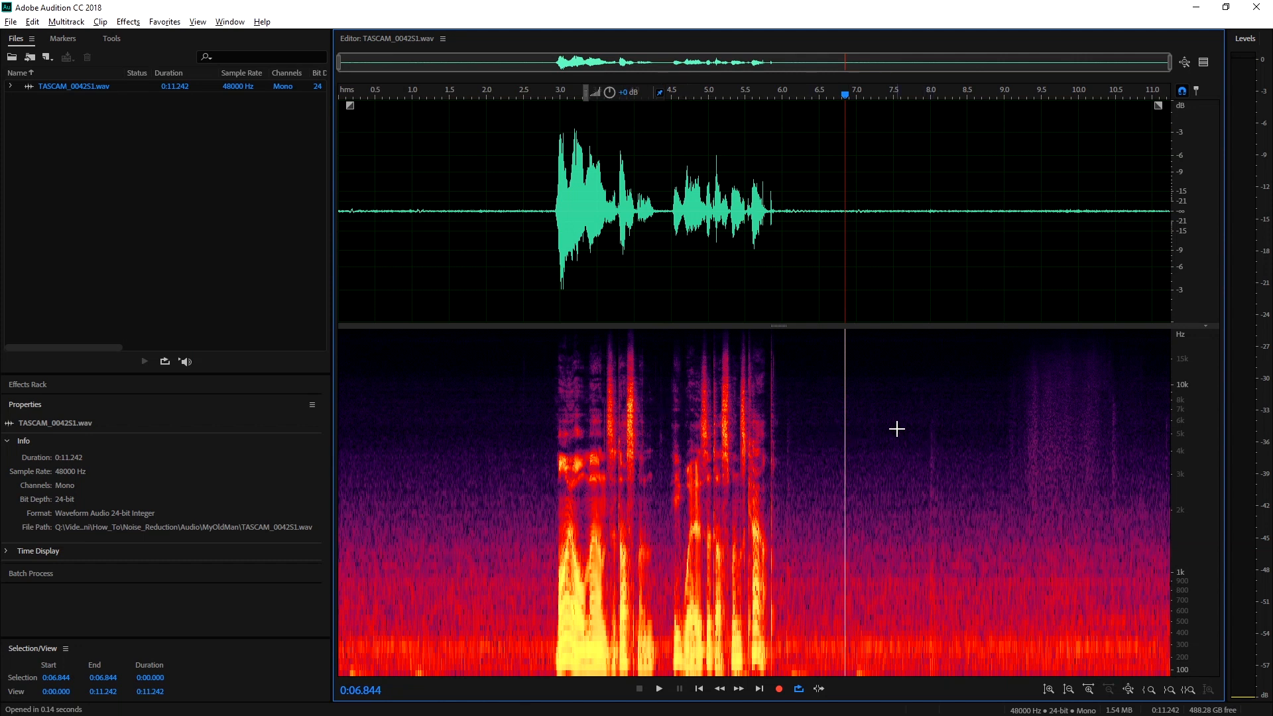
scroll(977, 563, up, 3)
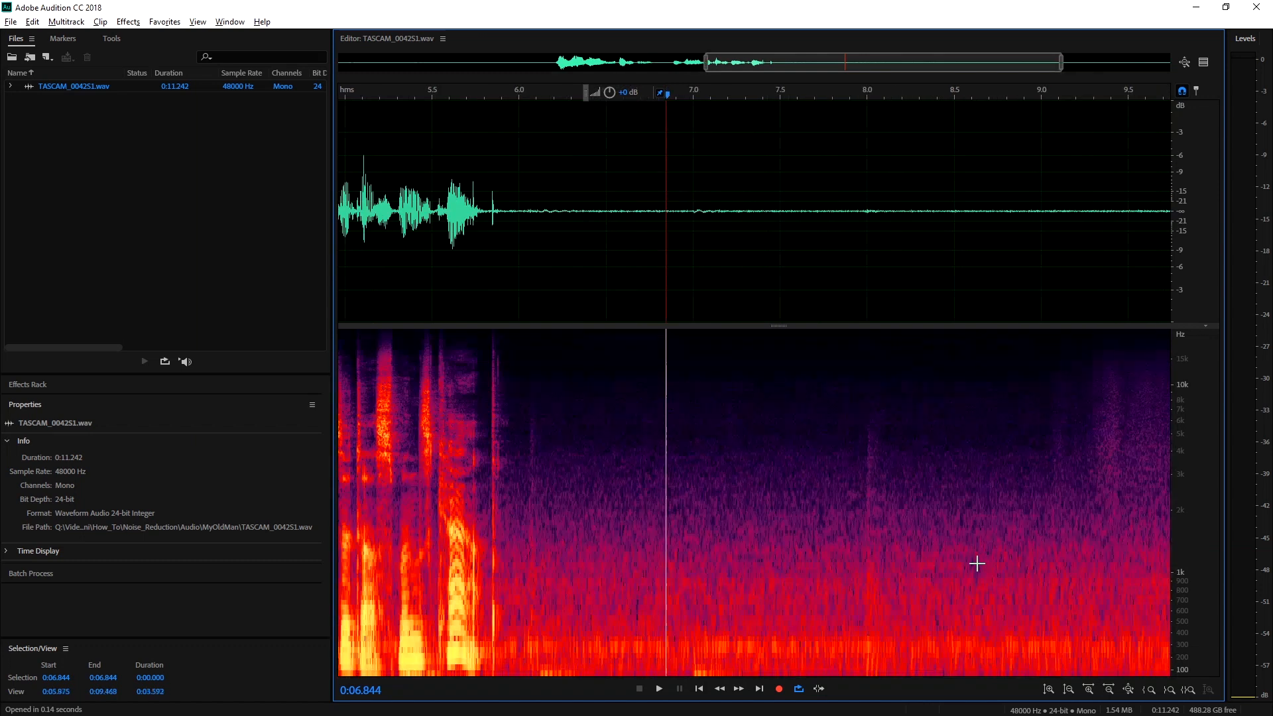
scroll(977, 564, up, 1)
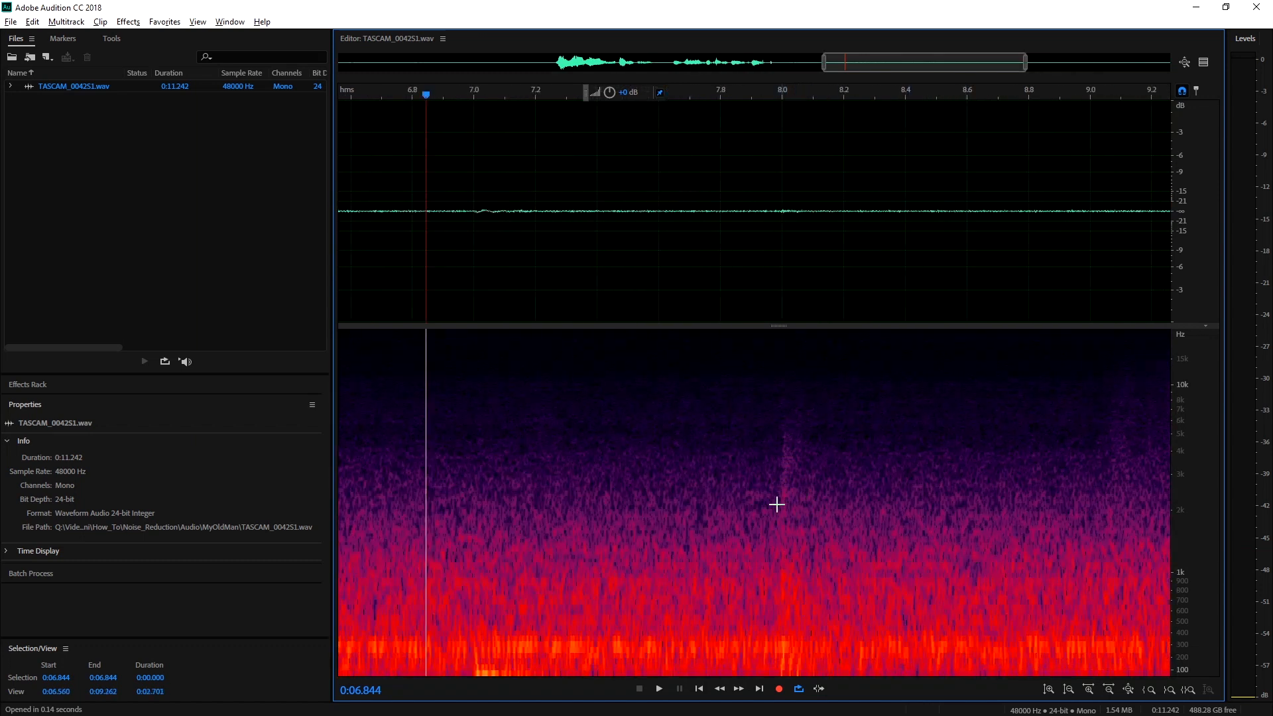
scroll(779, 506, down, 4)
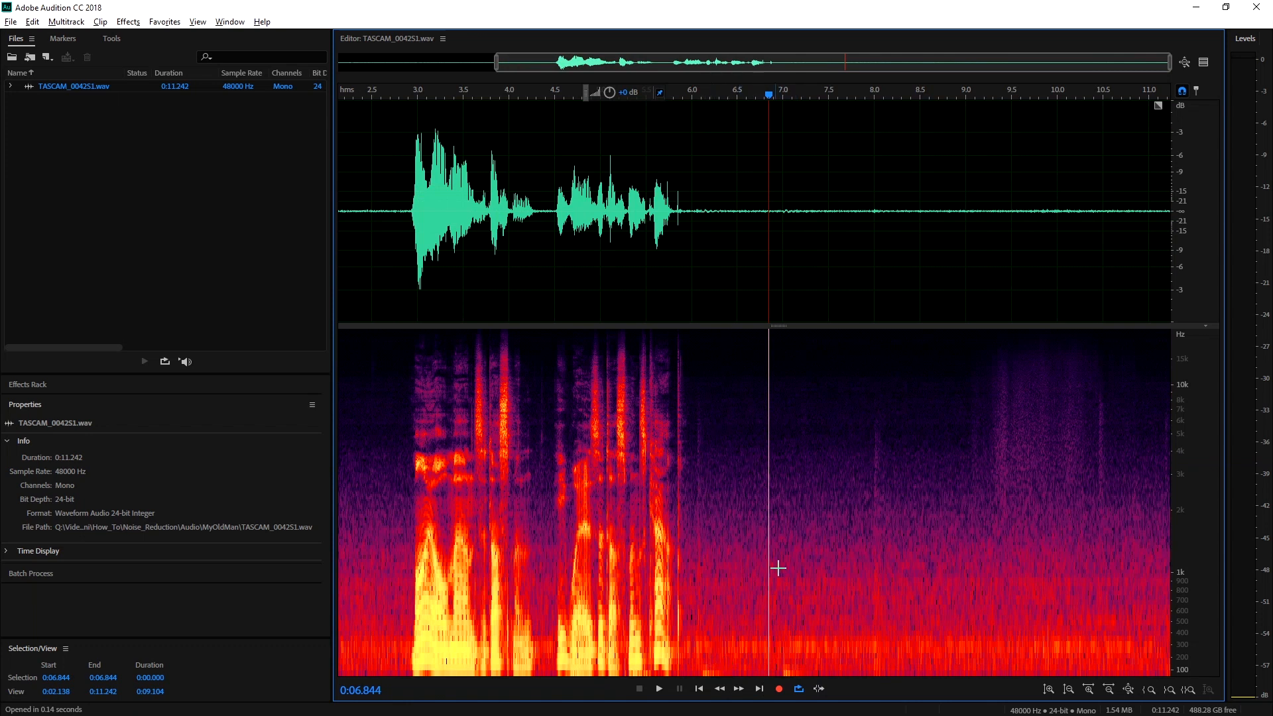
scroll(768, 481, up, 5)
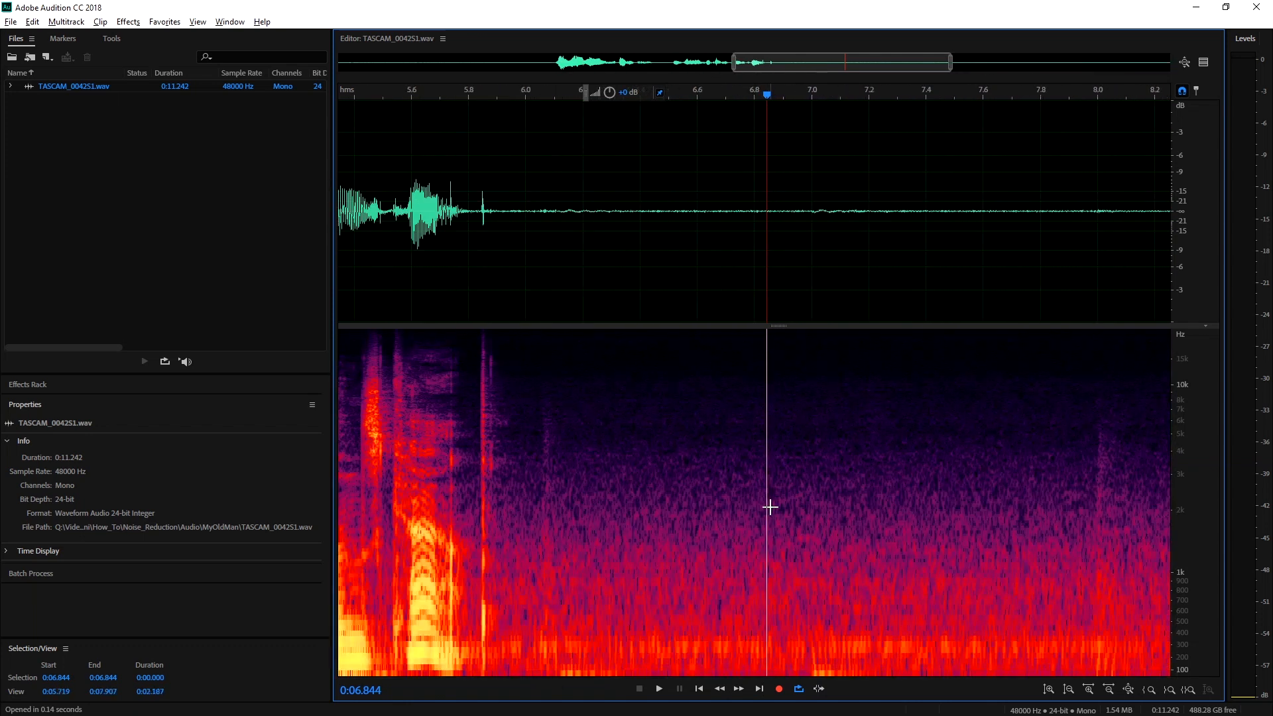
scroll(763, 501, up, 1)
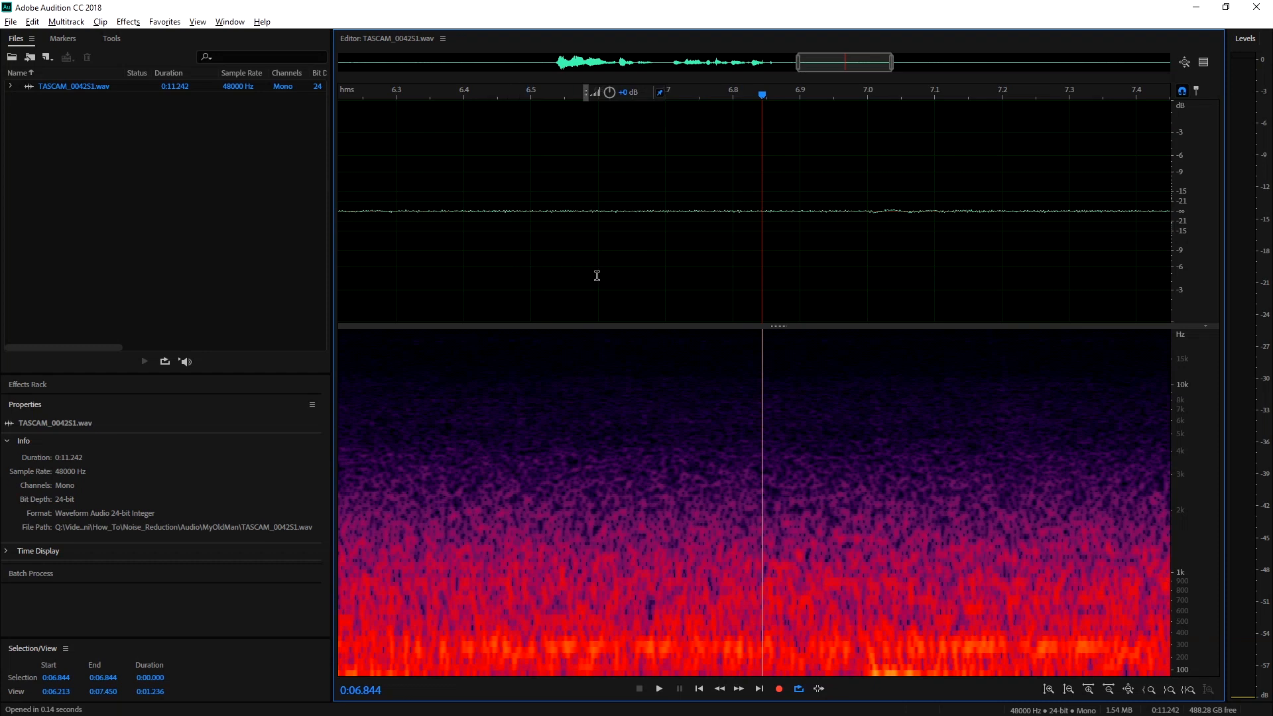
scroll(597, 276, down, 6)
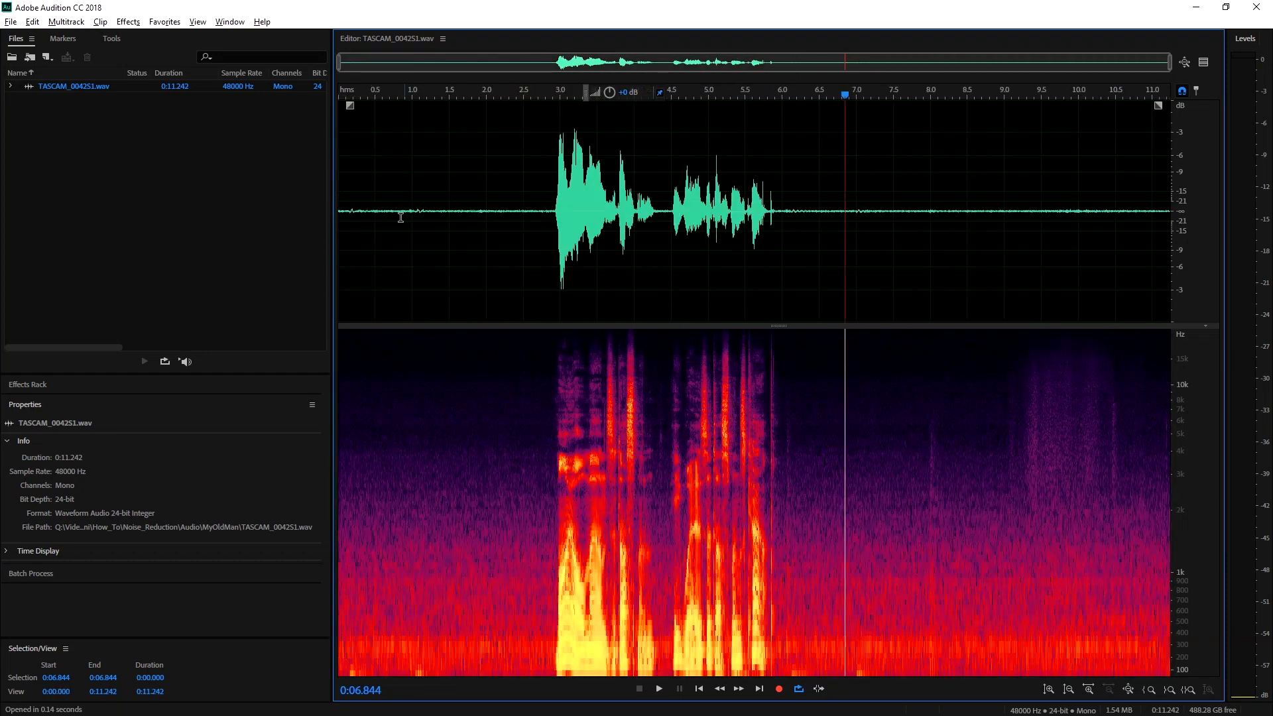
- Play the recording from about 0.25 s through the speech and the background noise after it
click(357, 211)
key(space)
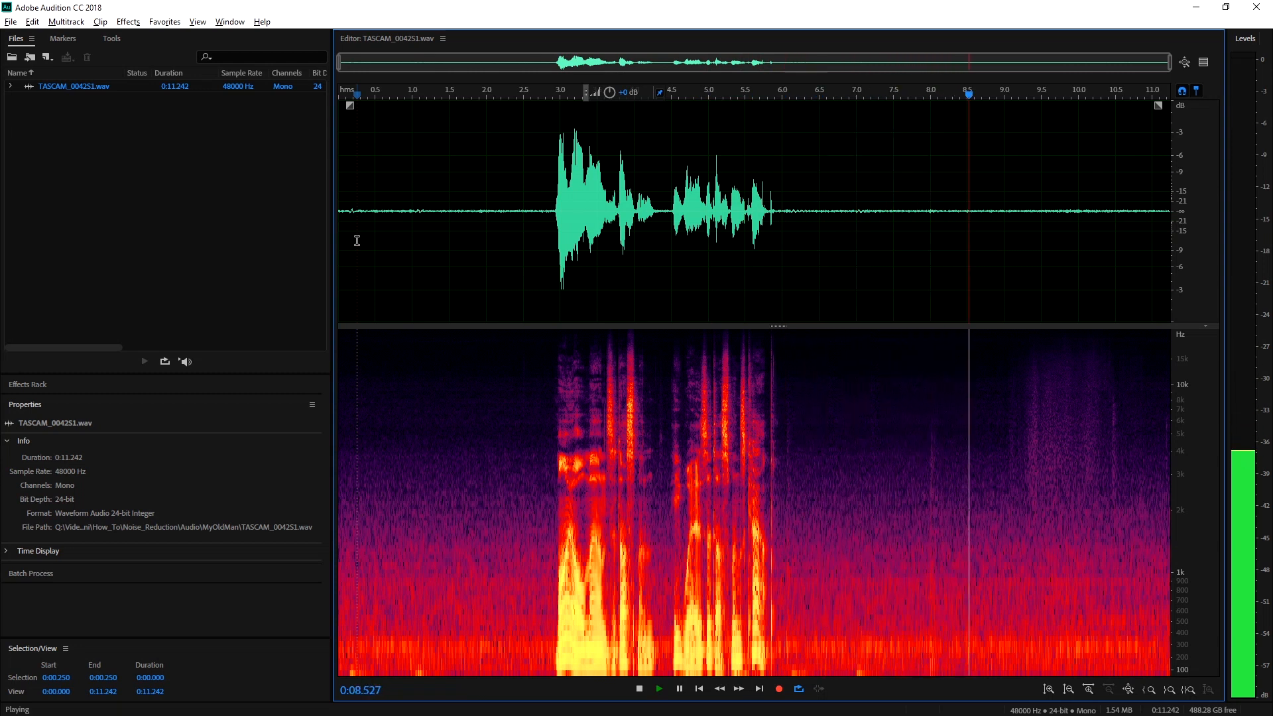
key(space)
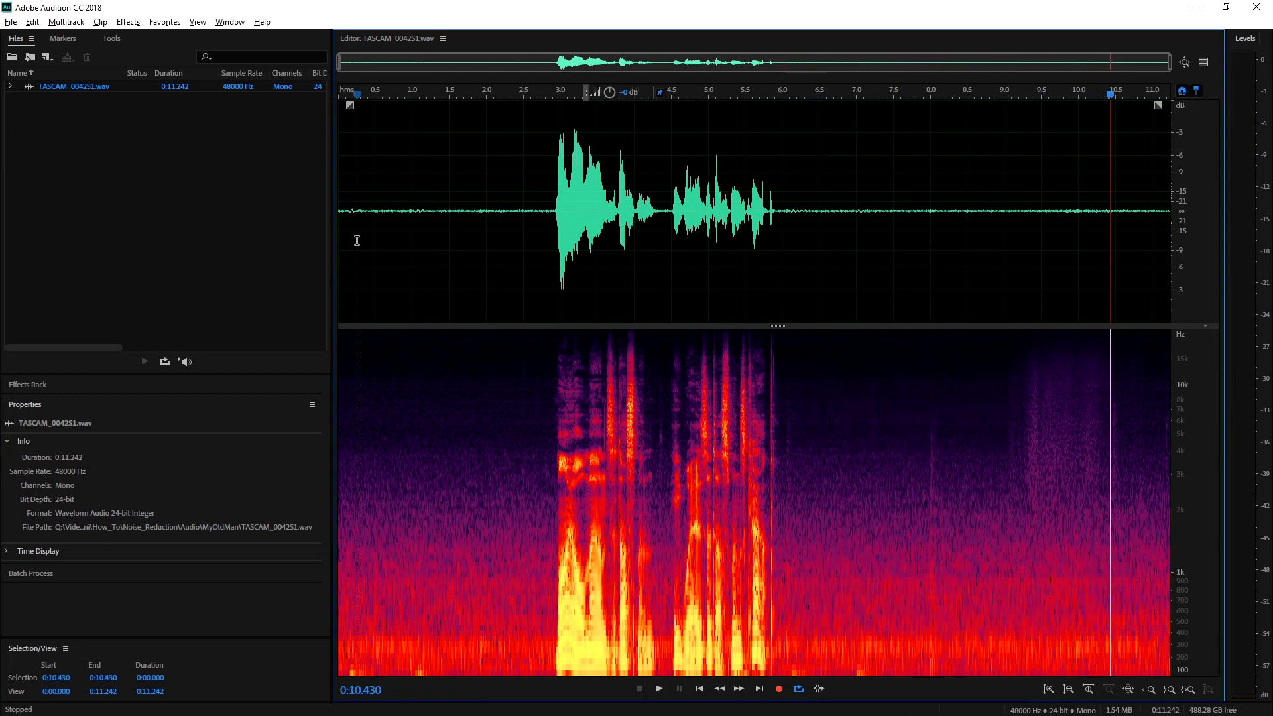
- Mark the speech passage from about 2.8 to 5.9 s and compare it with the noise-only passage after it
drag(547, 205, 773, 193)
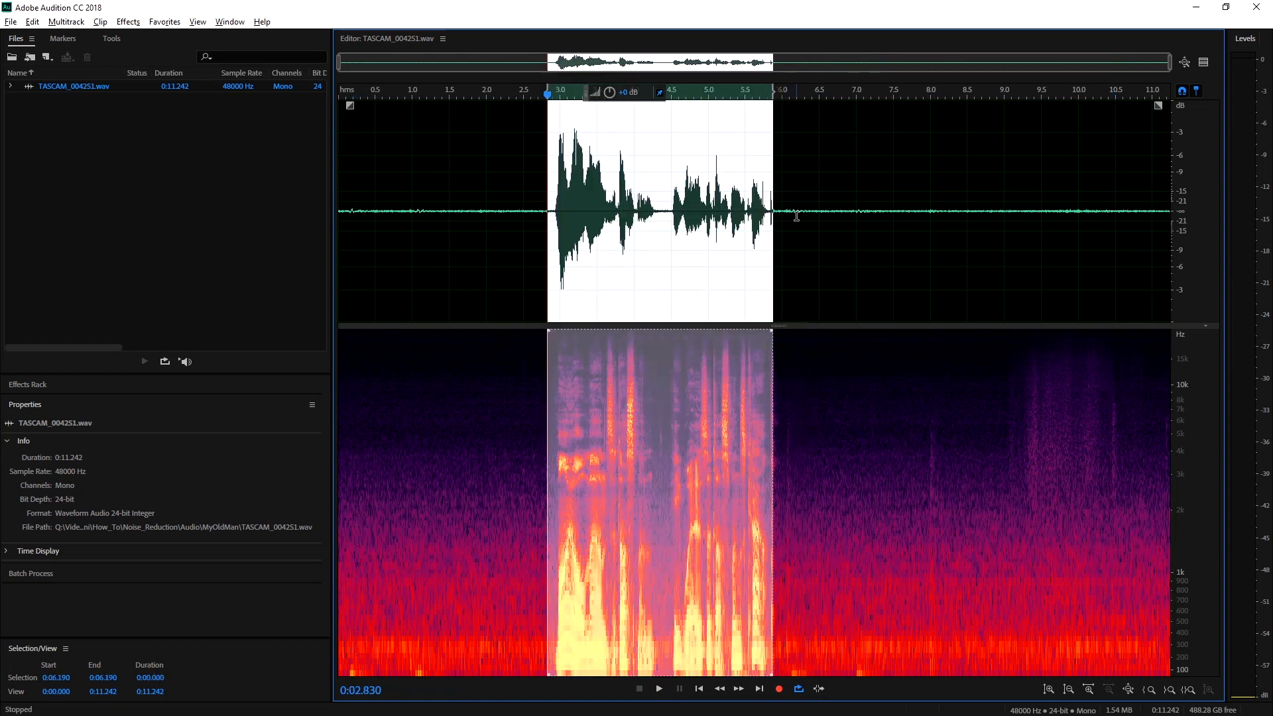
click(796, 216)
click(826, 213)
drag(819, 213, 898, 265)
click(804, 203)
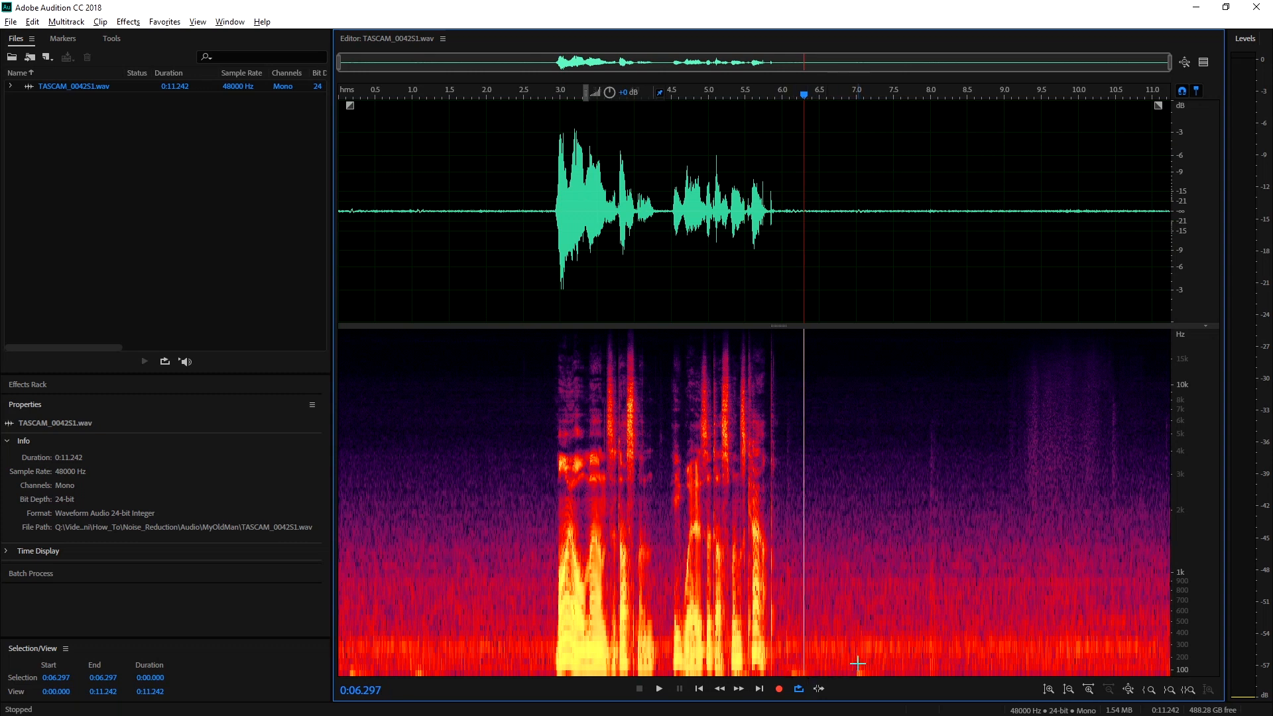
- Capture a noise print from the noise-only passage between about 6.36 and 6.98 s
scroll(829, 655, up, 5)
scroll(846, 648, up, 1)
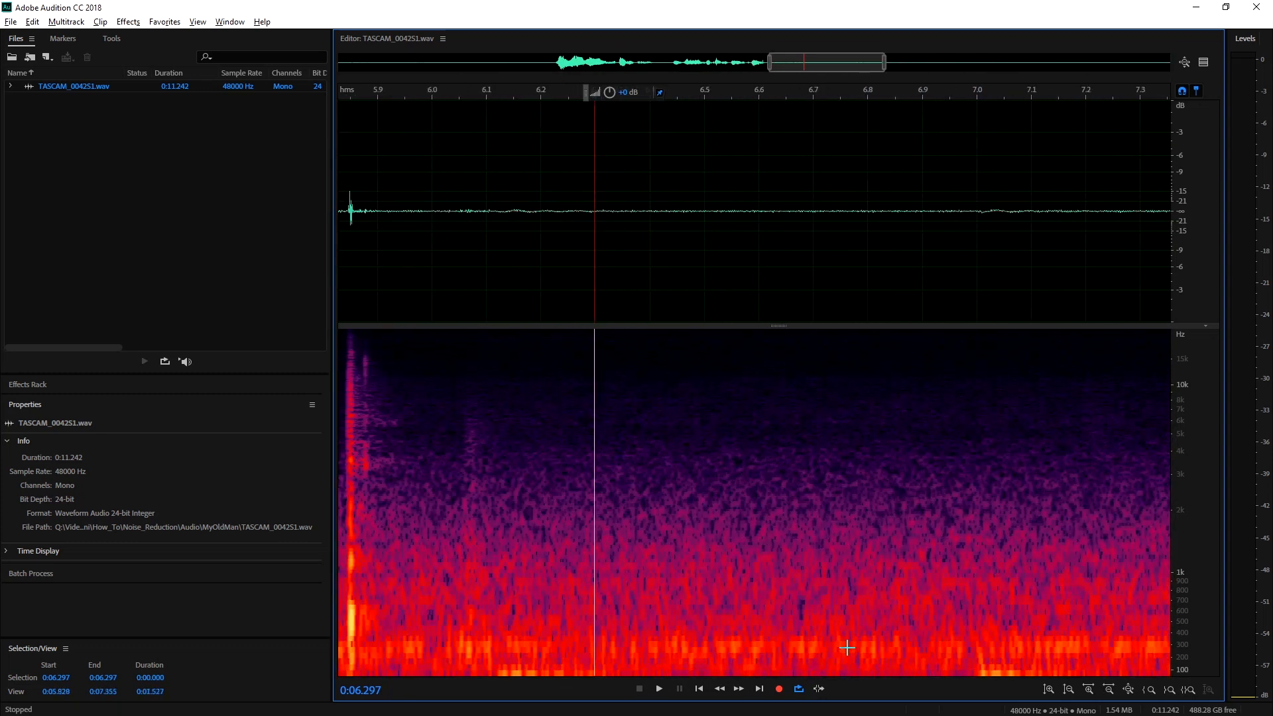
drag(627, 223, 964, 238)
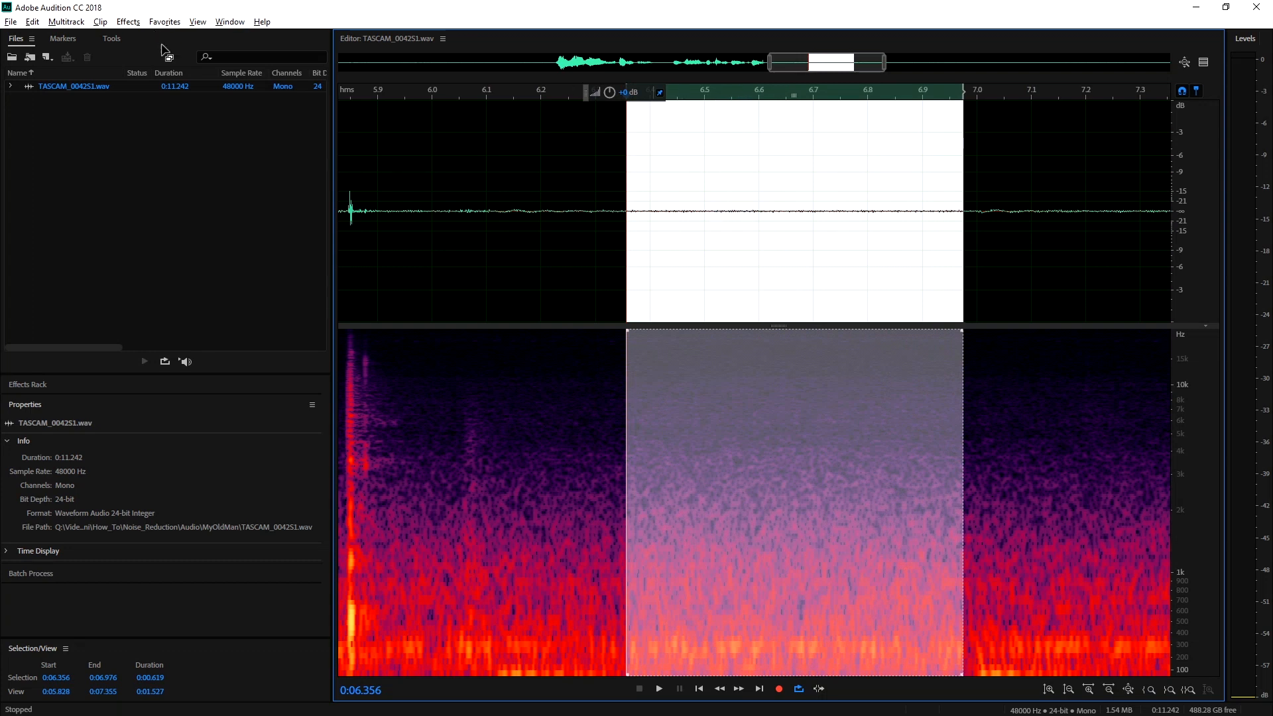
click(136, 22)
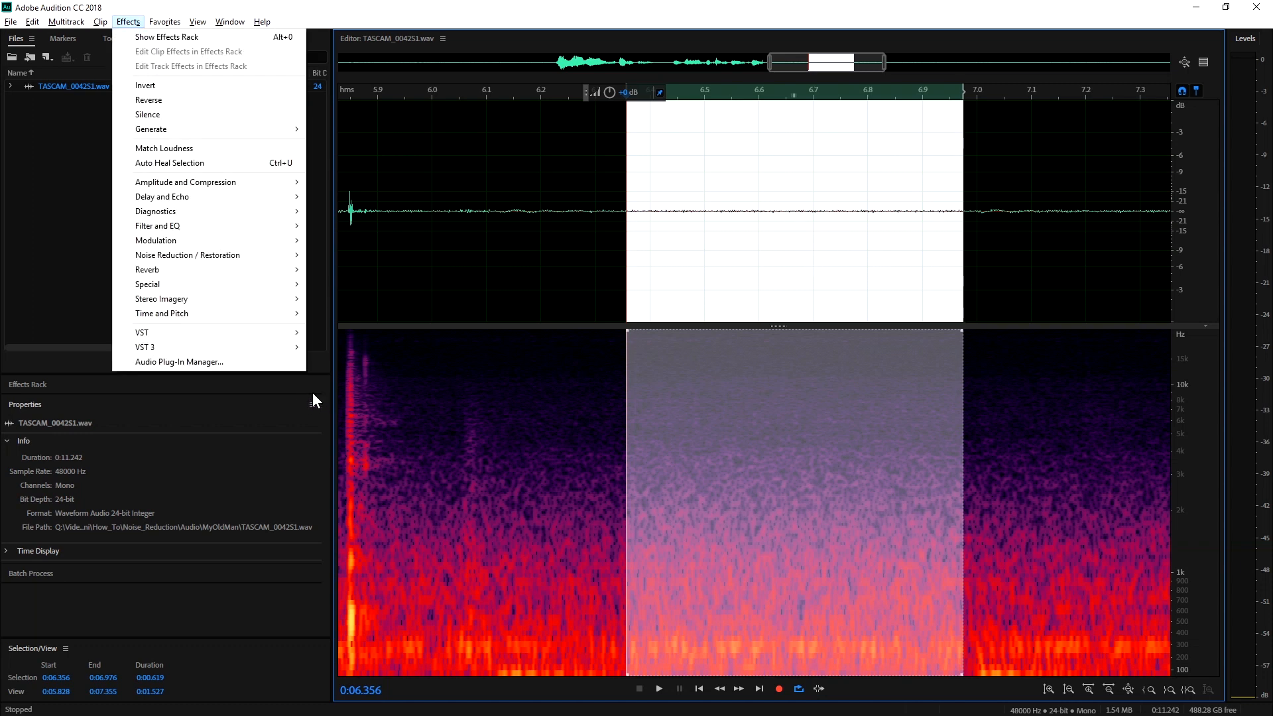
mouse_move(198, 254)
click(358, 256)
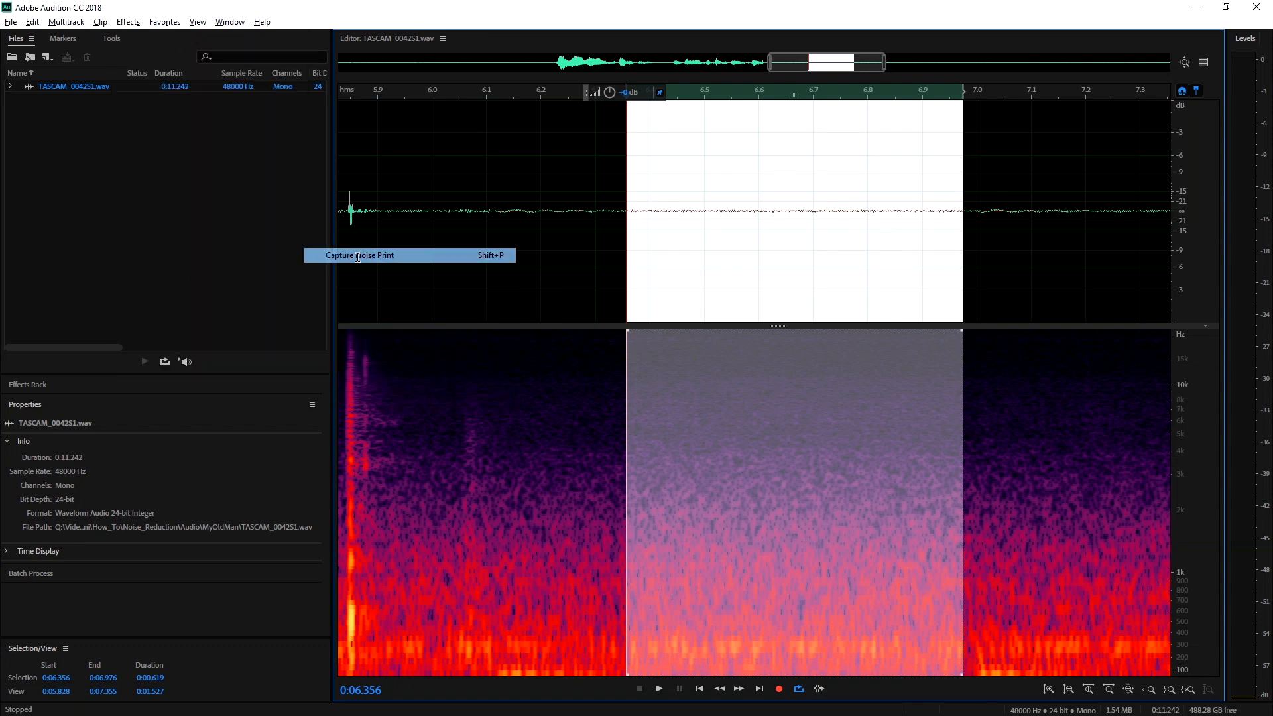
- Clear the selection and open the Noise Reduction process for the whole recording
click(522, 236)
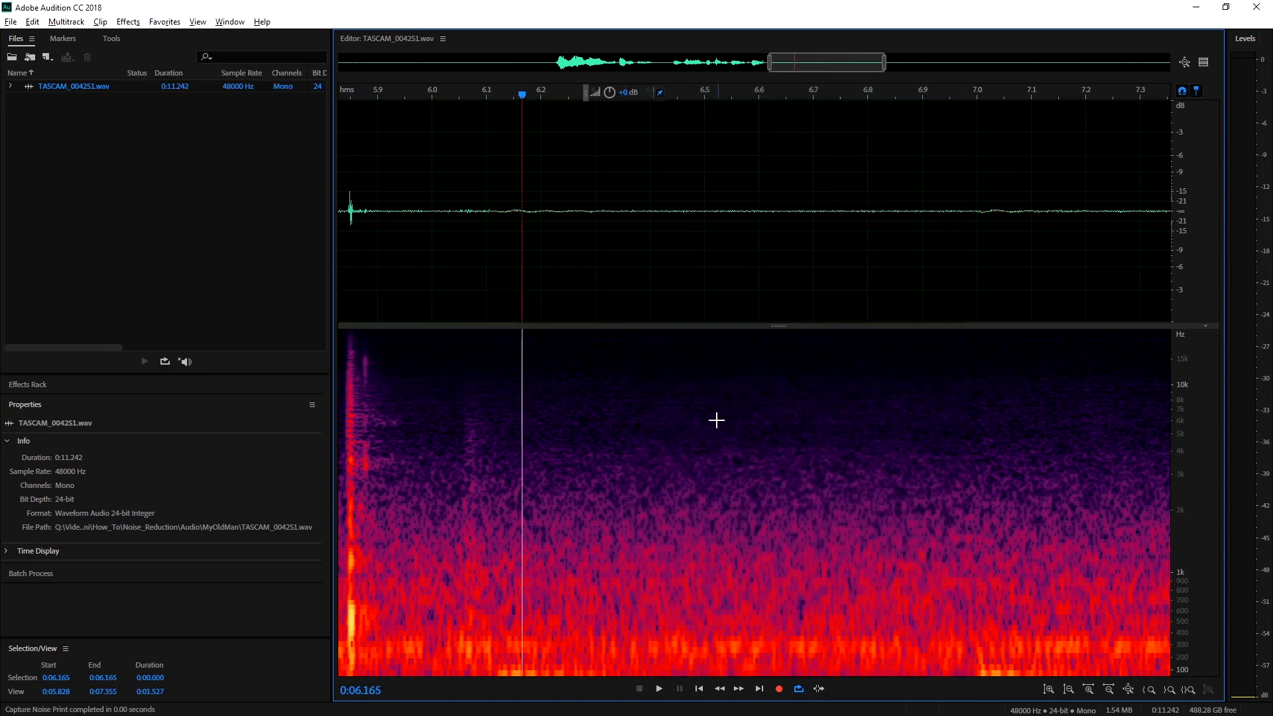
key(backslash)
click(627, 246)
click(760, 235)
drag(708, 236, 836, 236)
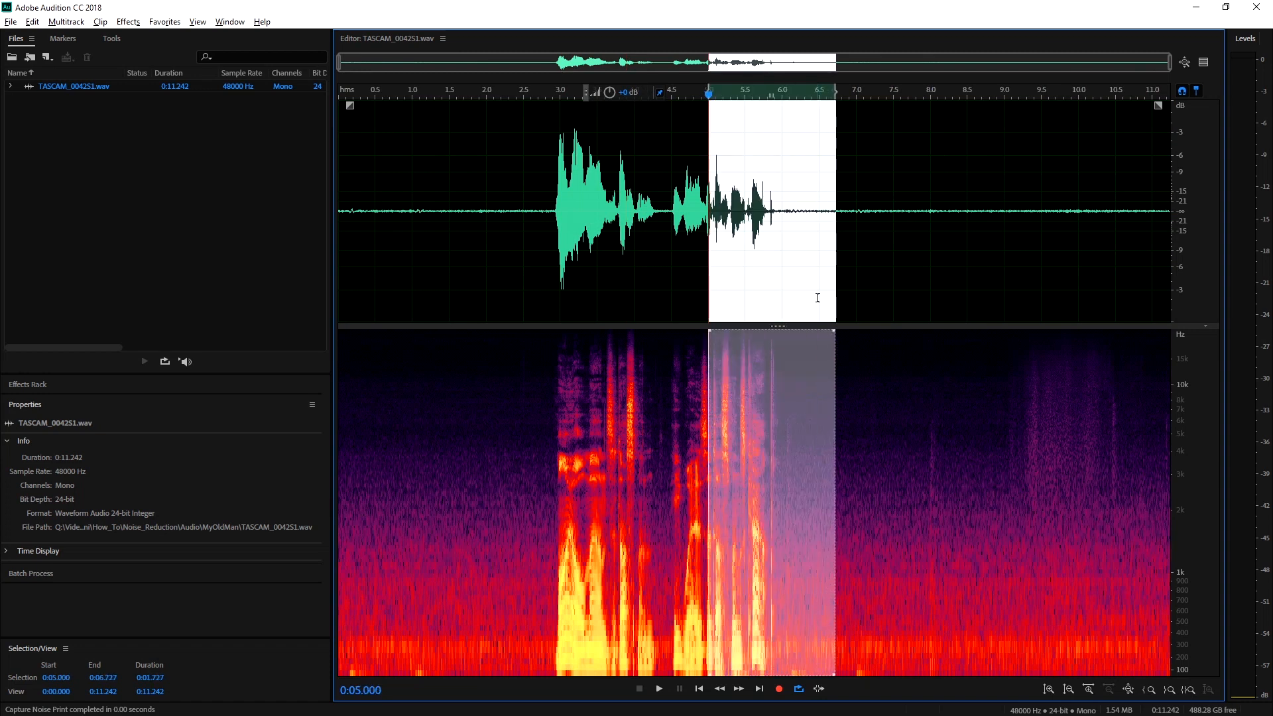
click(659, 232)
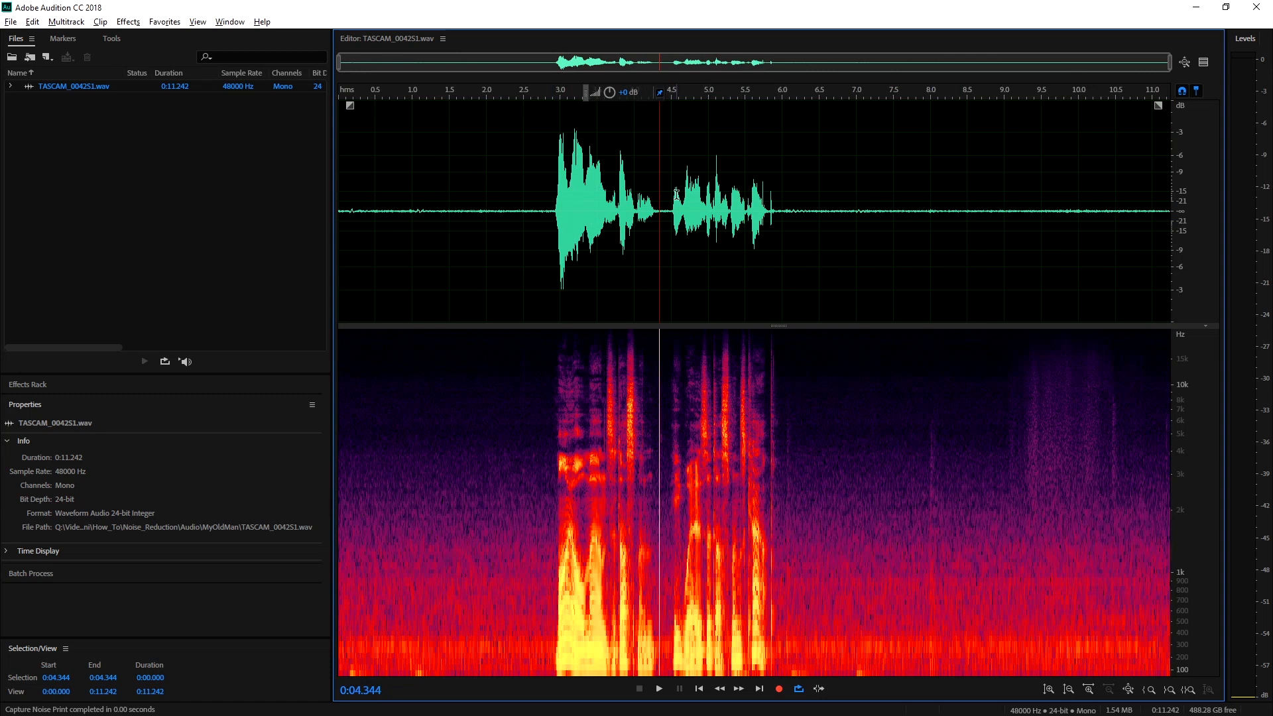
click(127, 22)
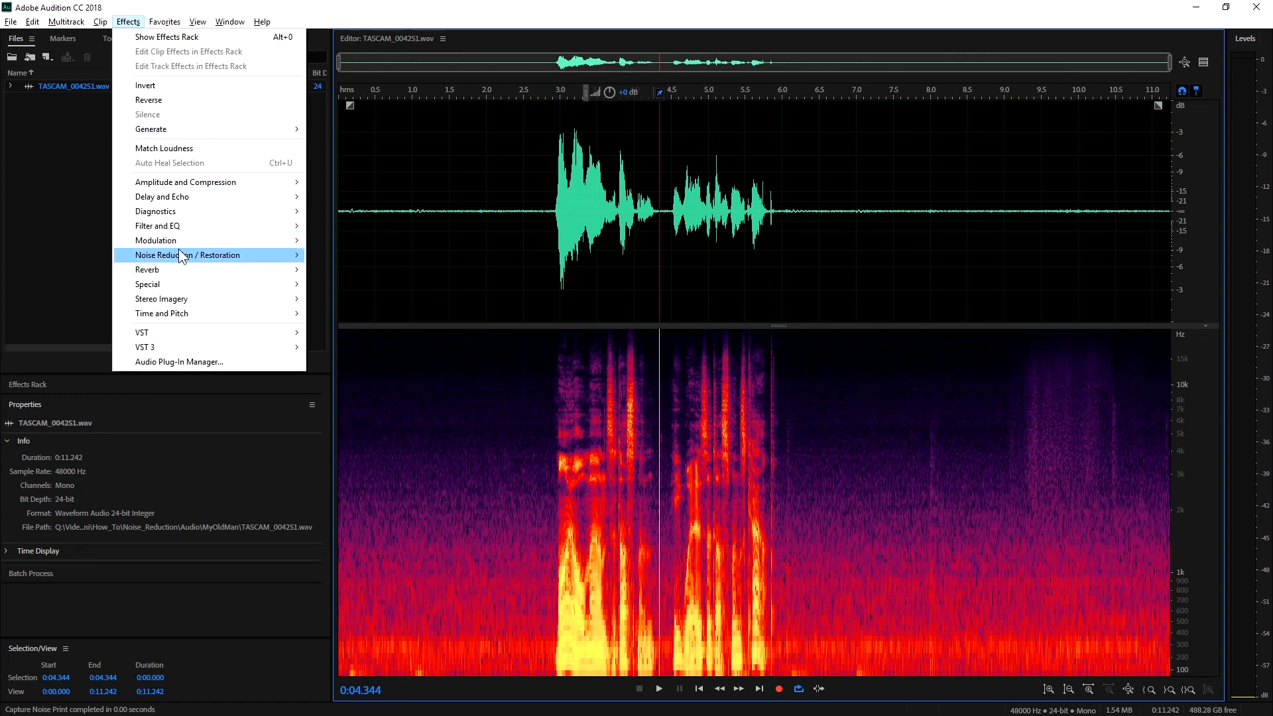
mouse_move(180, 256)
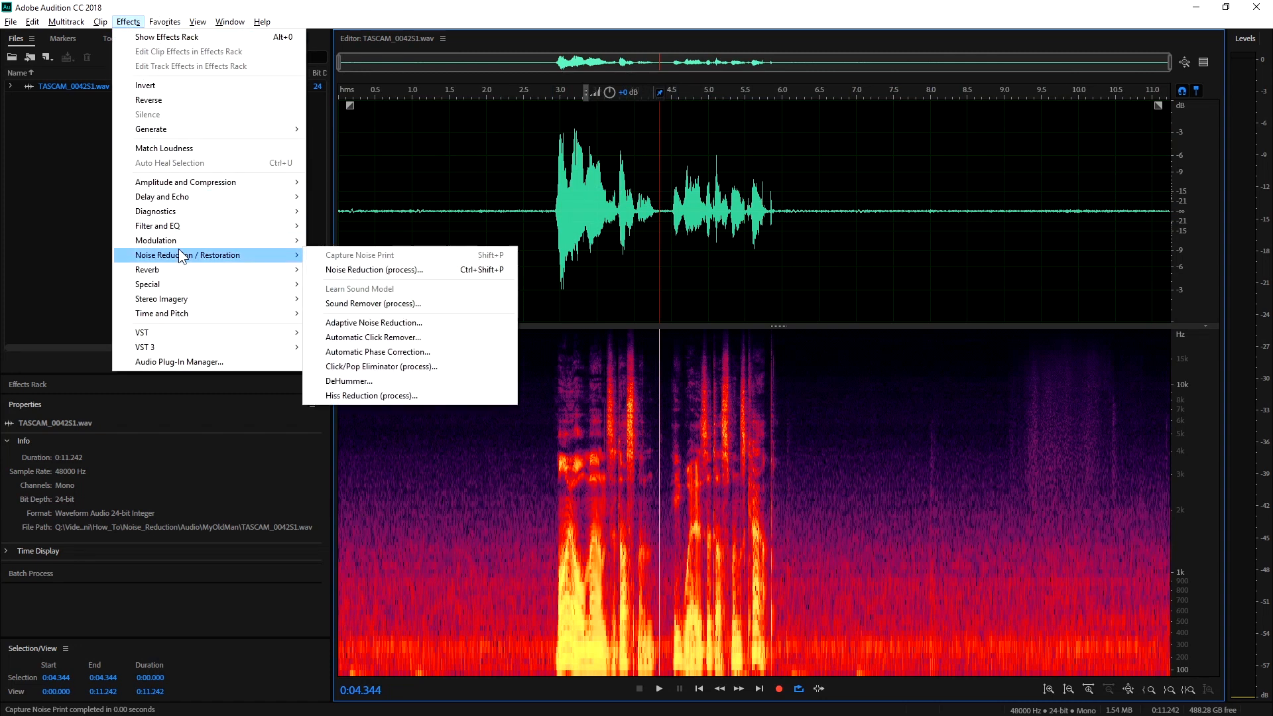
click(357, 270)
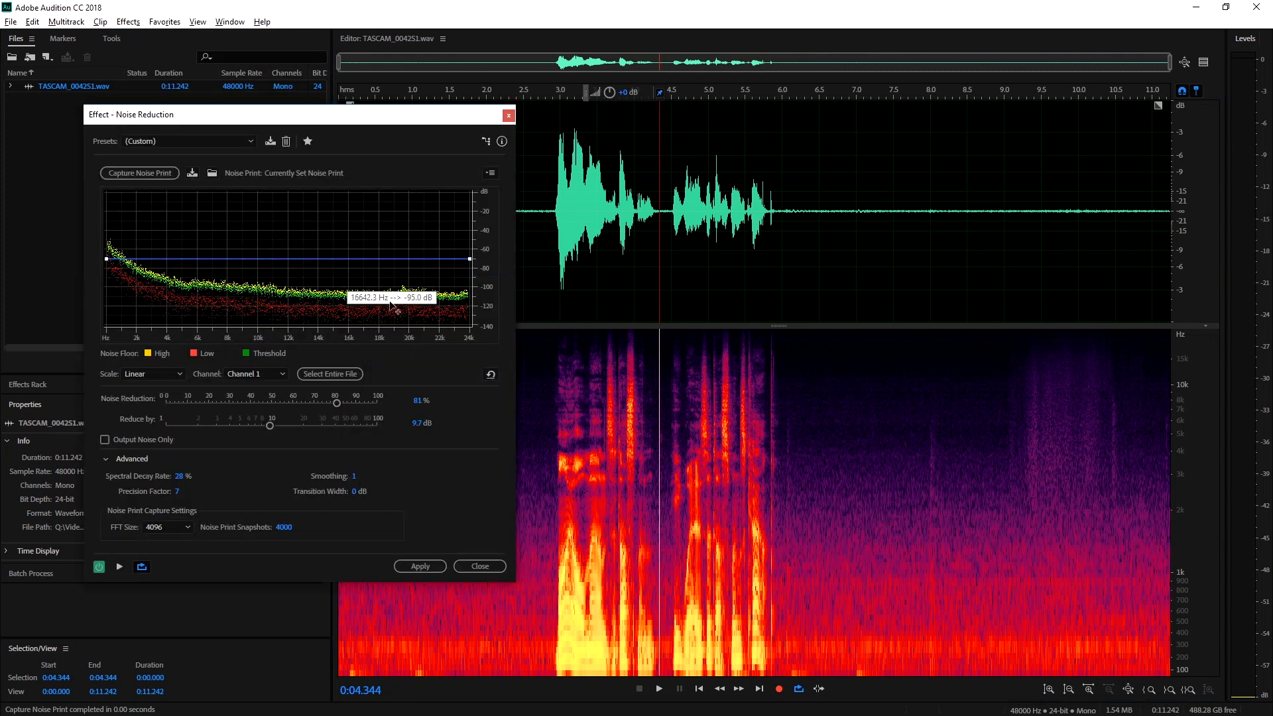
- Set the noise reduction amount to 79% and preview the effect from about 2.6 s
drag(338, 403, 336, 402)
click(531, 218)
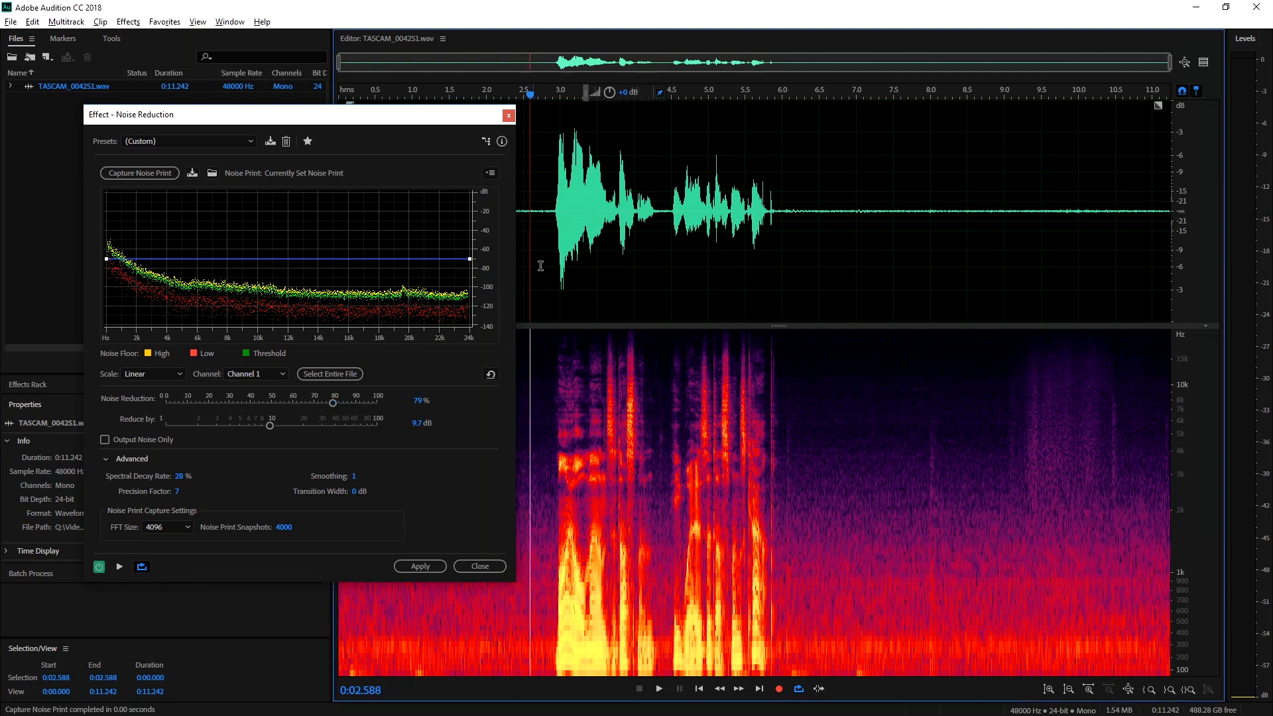
key(space)
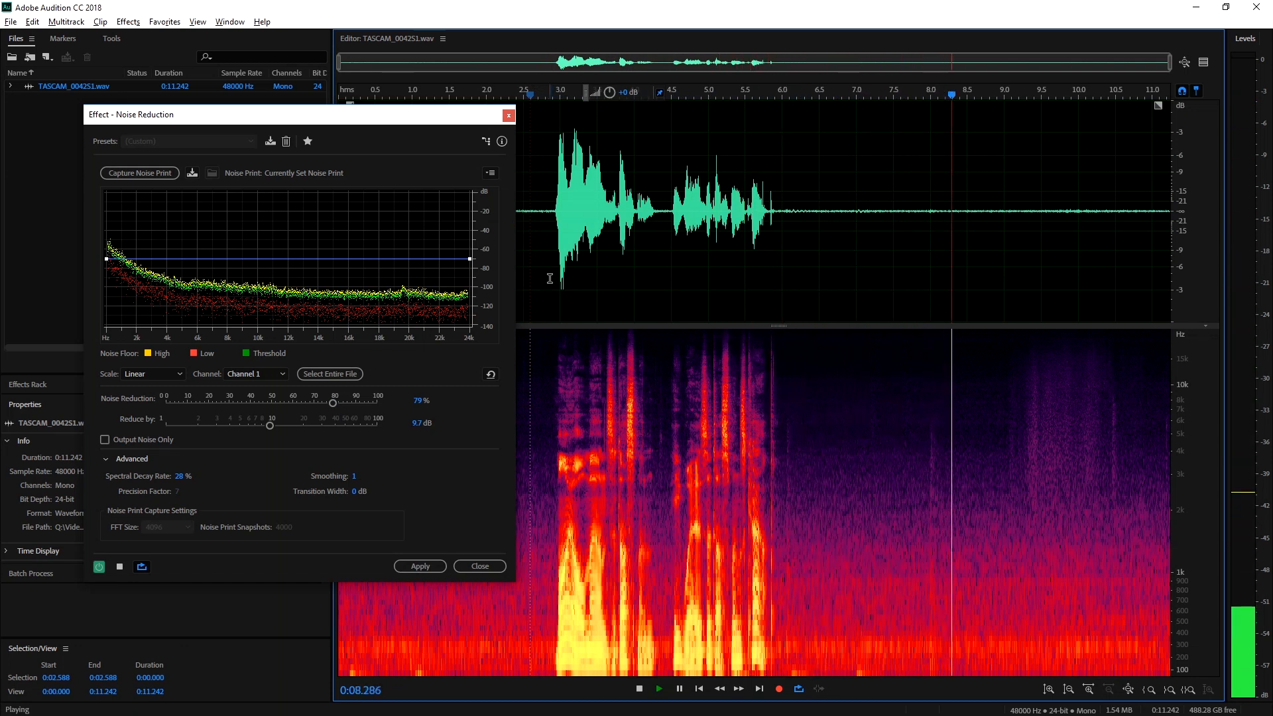
key(space)
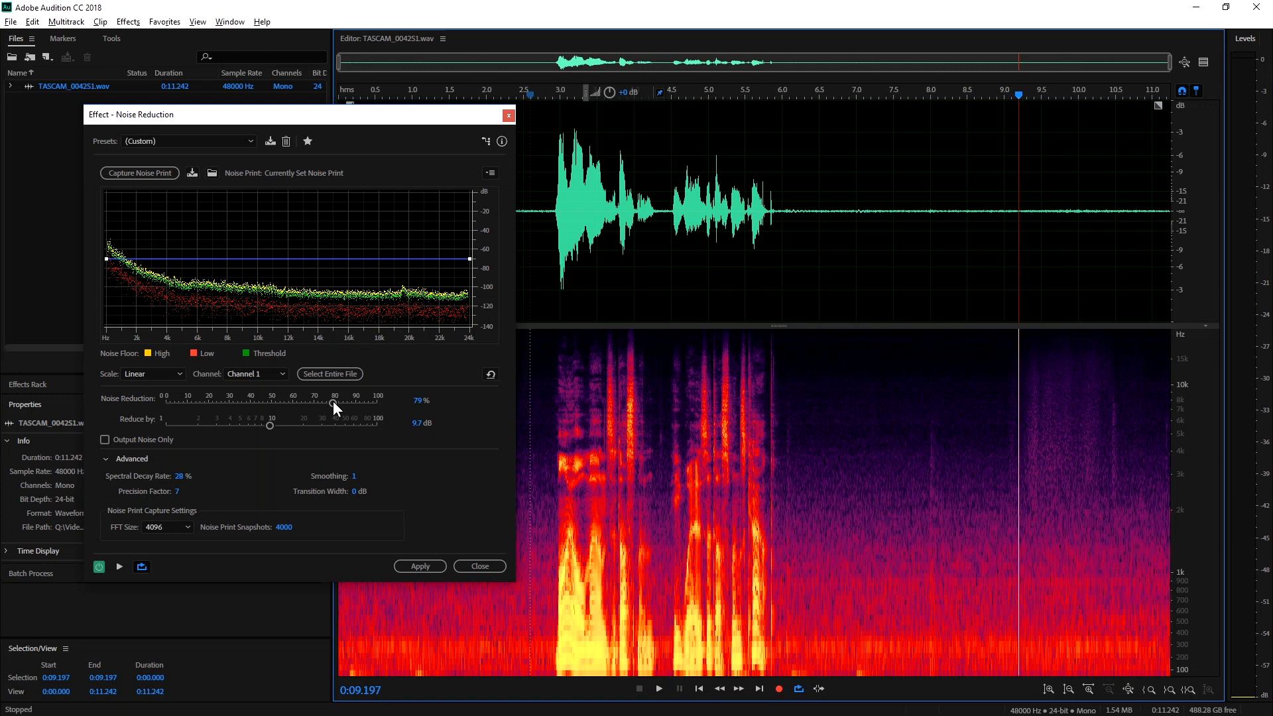
- Try a noise reduction amount of 44% and return it to 79%
drag(336, 400, 257, 397)
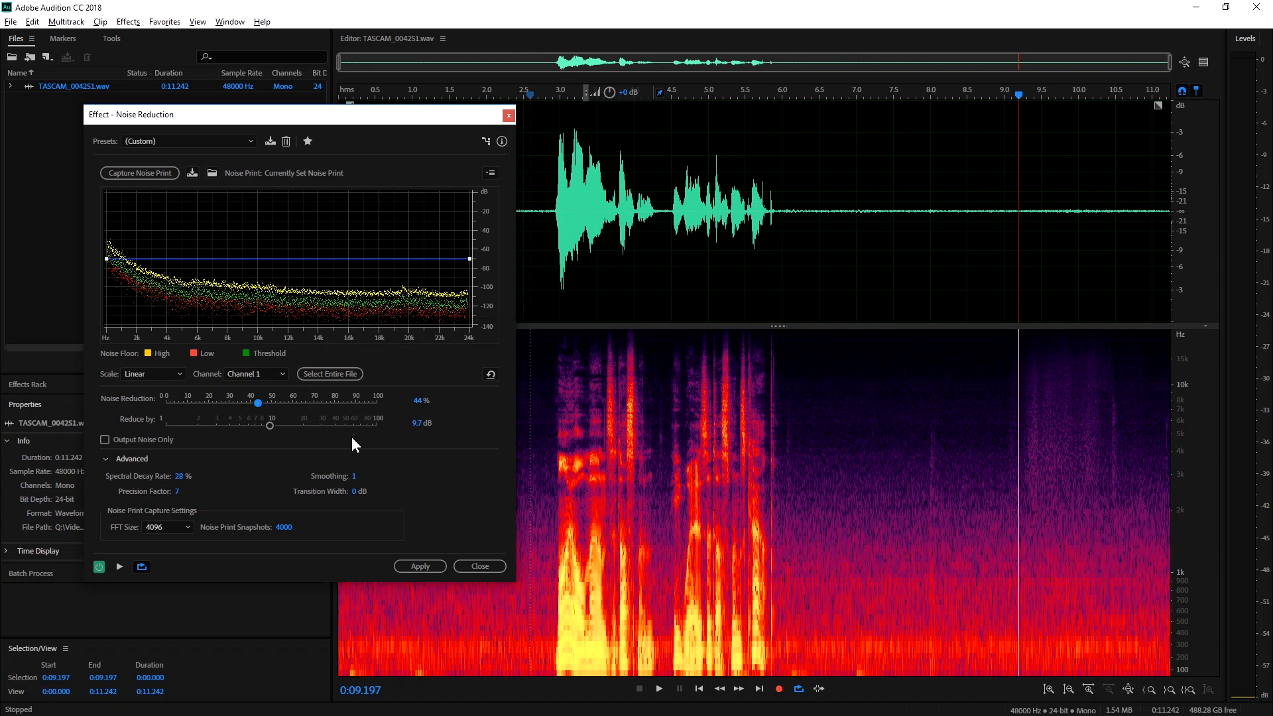
drag(261, 403, 335, 397)
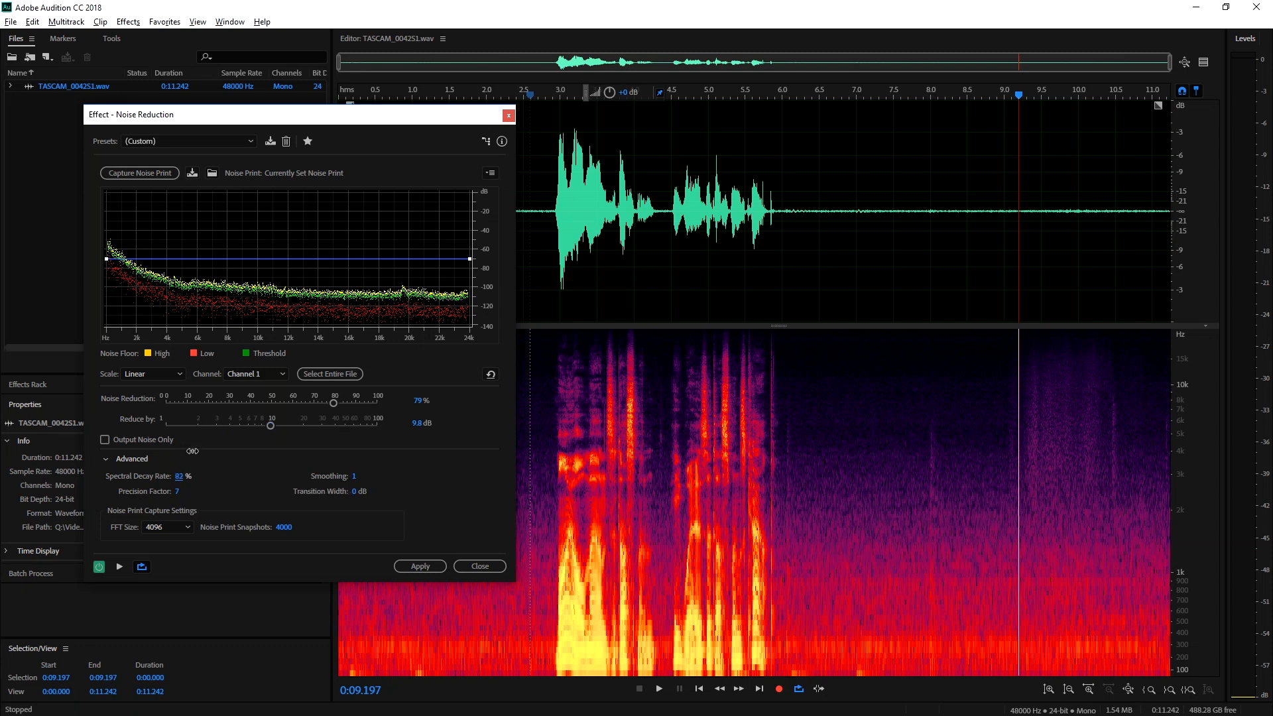
- Try a spectral decay rate of 93% and preview the noise reduction from about 4.36 s
click(722, 224)
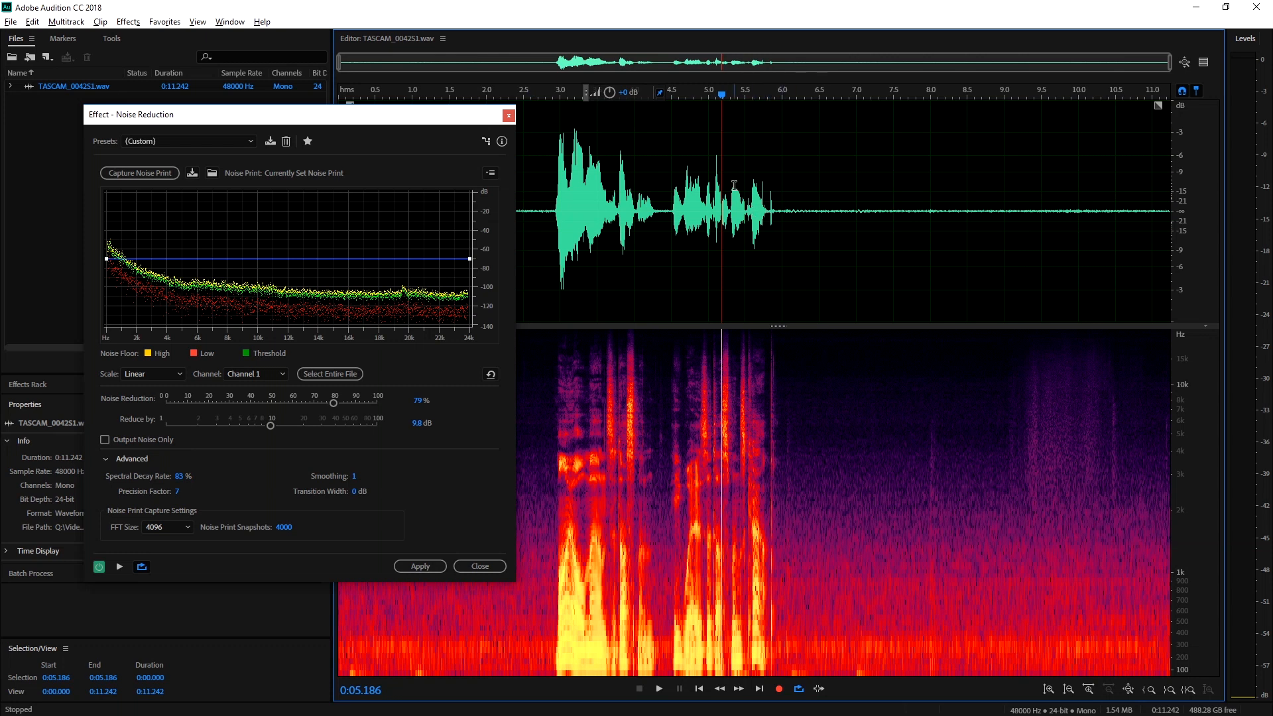
click(661, 207)
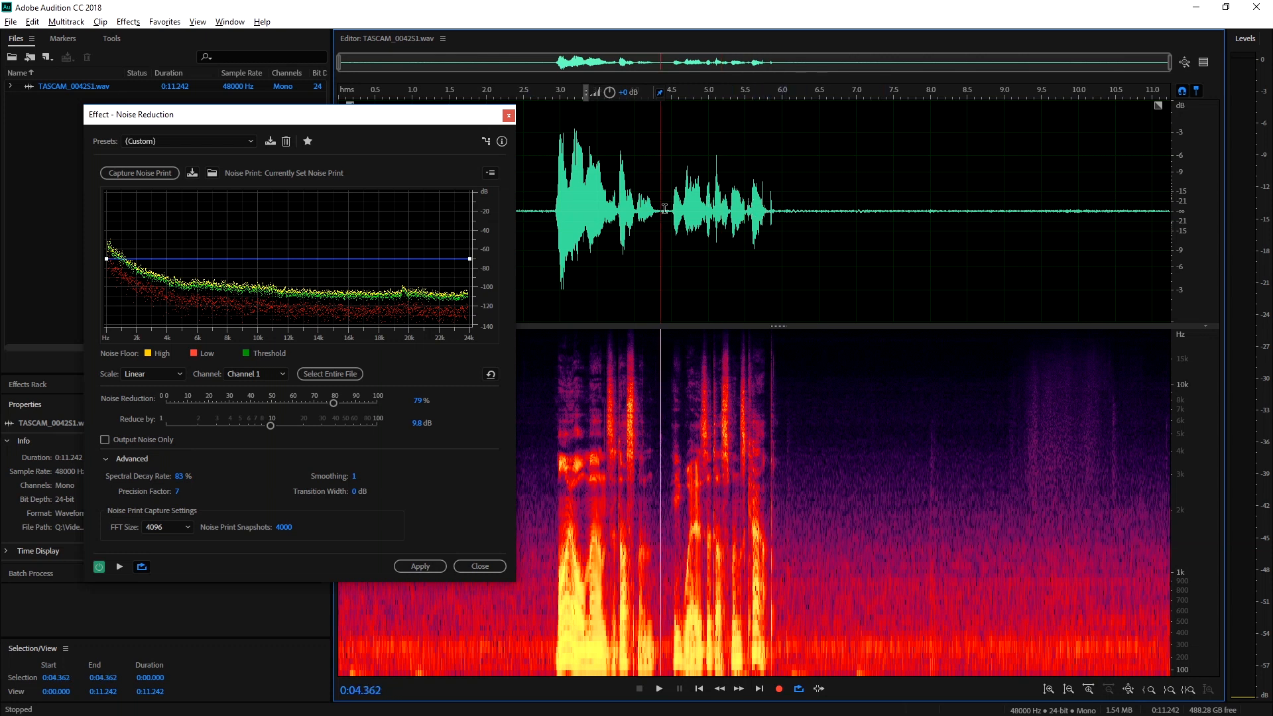
drag(186, 481, 186, 467)
key(space)
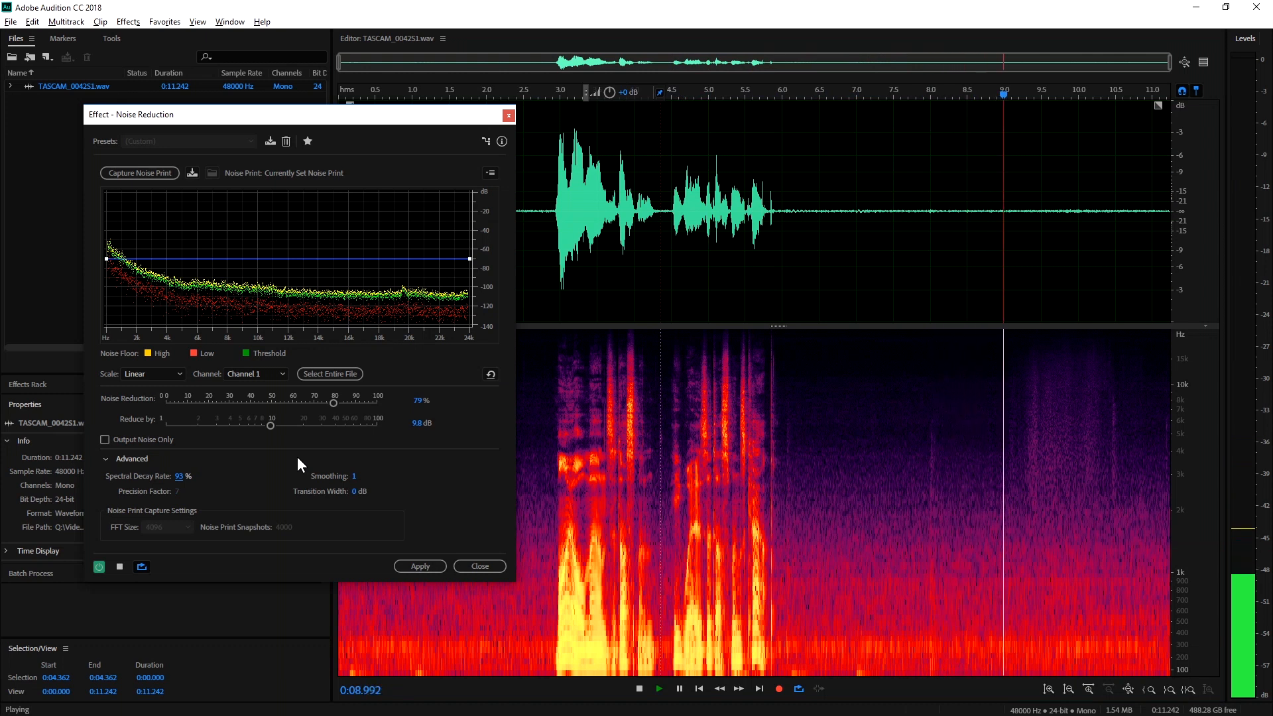
key(space)
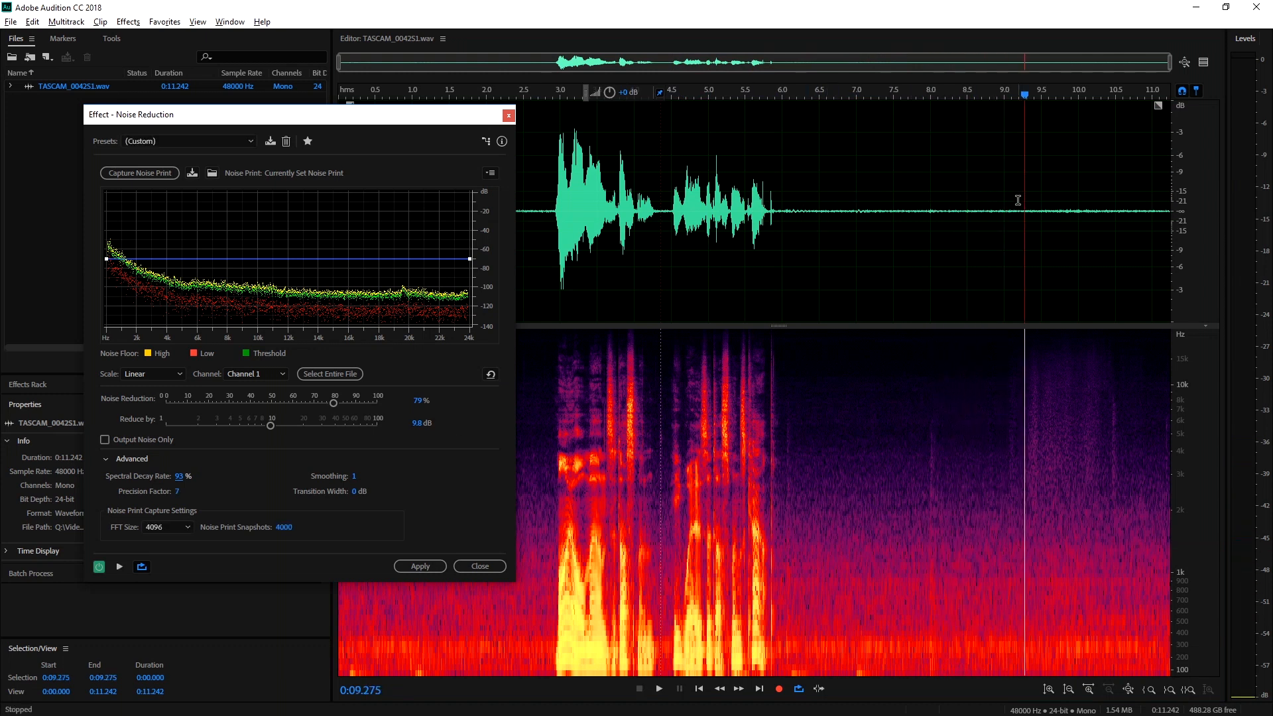
- Try a spectral decay rate of 67% and preview the second phrase twice, from about 4.37 s and 4.5 s
drag(178, 477, 177, 479)
click(661, 239)
key(space)
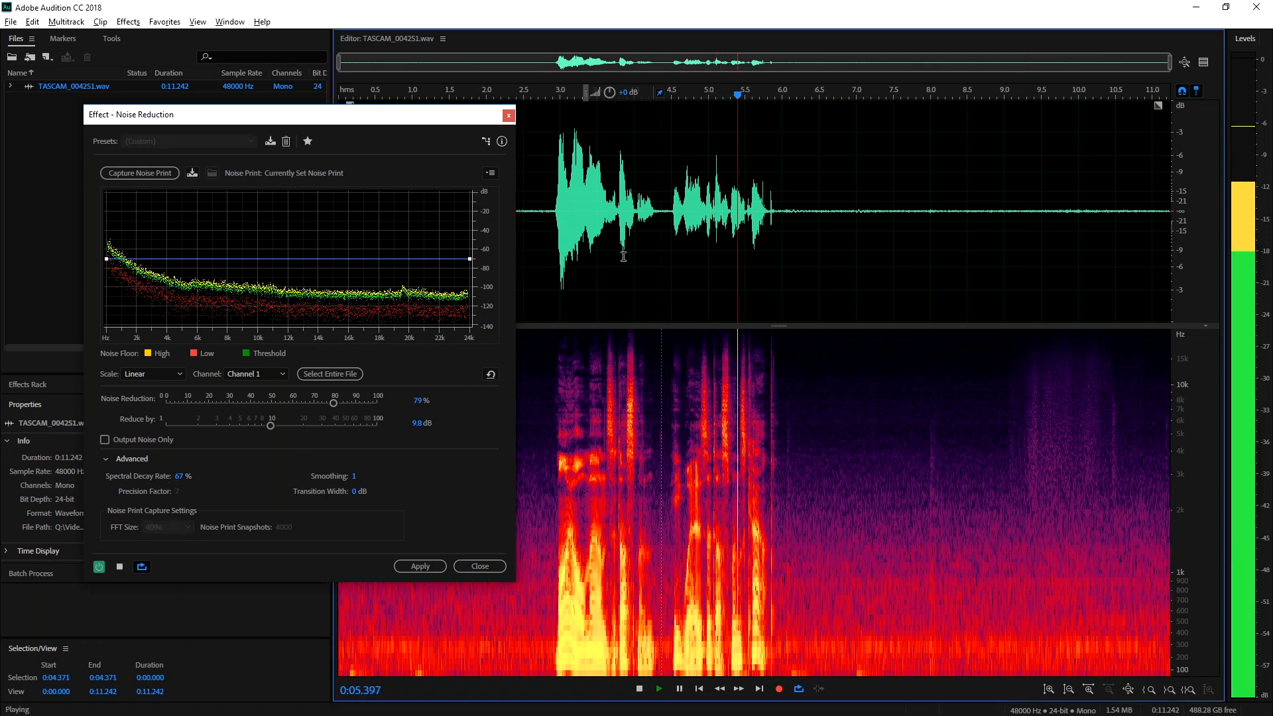
key(space)
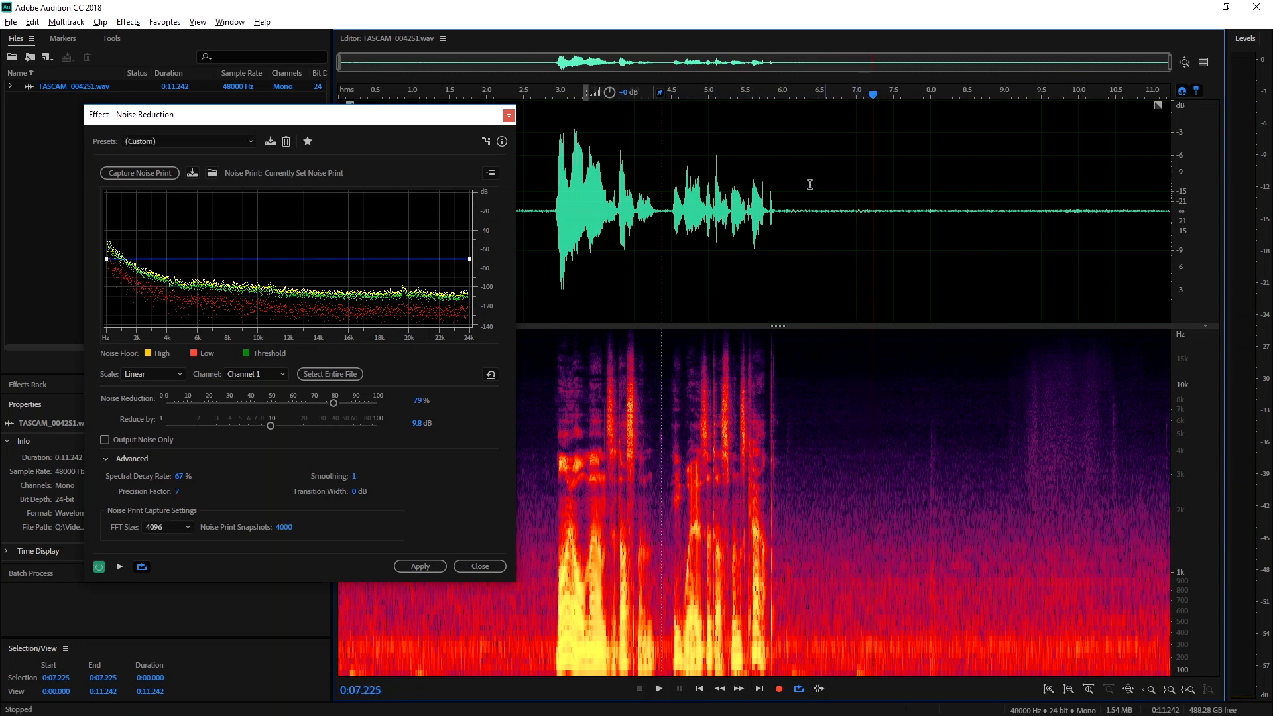
click(671, 206)
key(space)
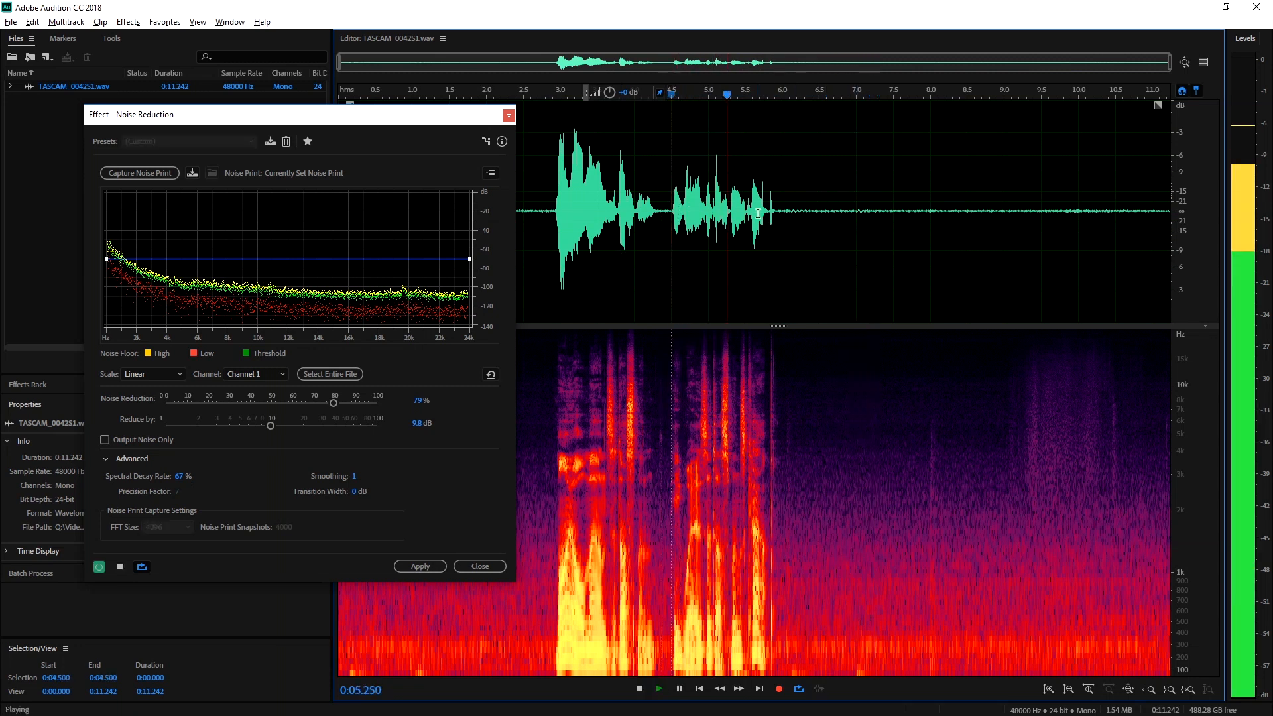
key(space)
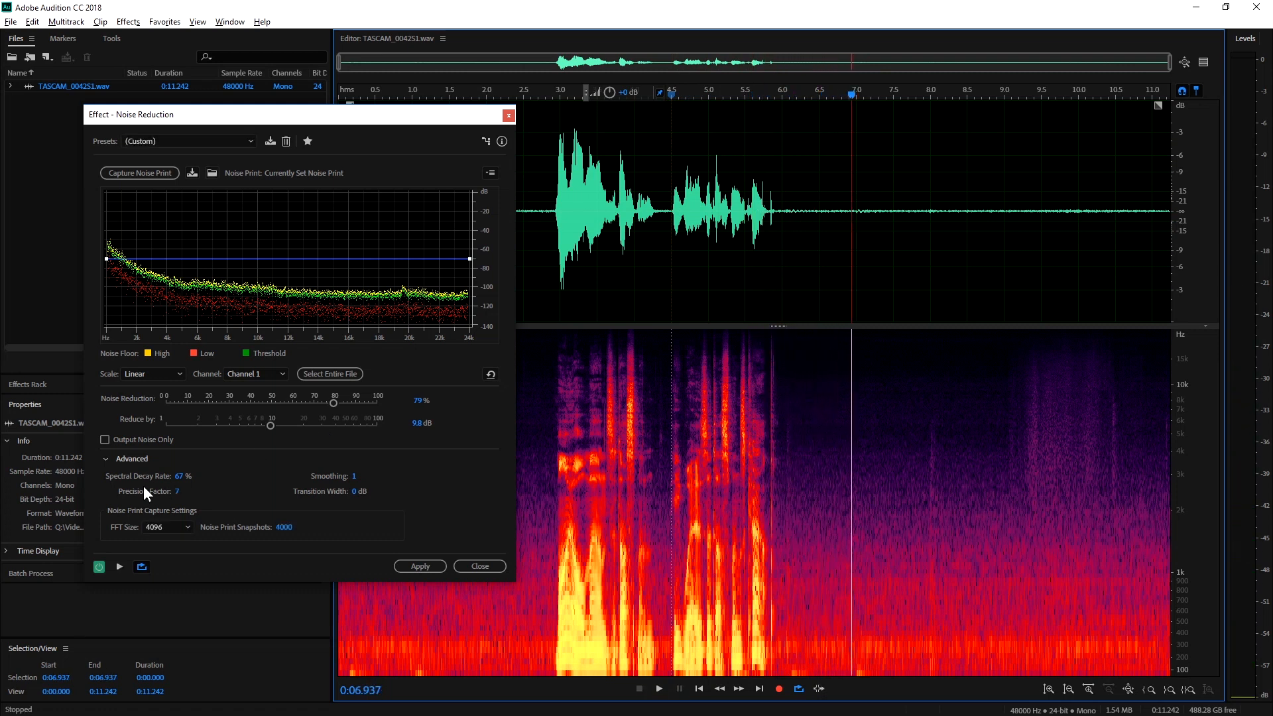
- Try a spectral decay rate of 30% and preview the noise reduction from about 4.36 s
mouse_move(184, 482)
mouse_down()
mouse_move(181, 494)
mouse_move(174, 484)
mouse_up()
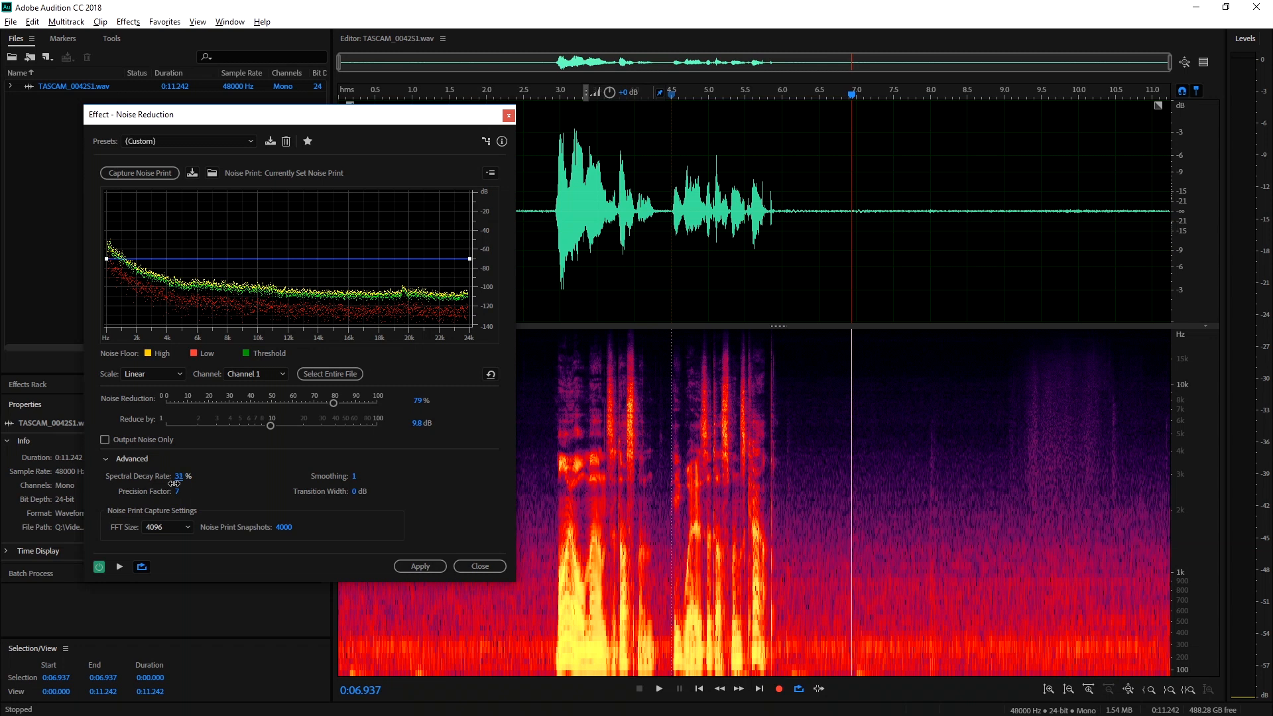
click(660, 238)
key(space)
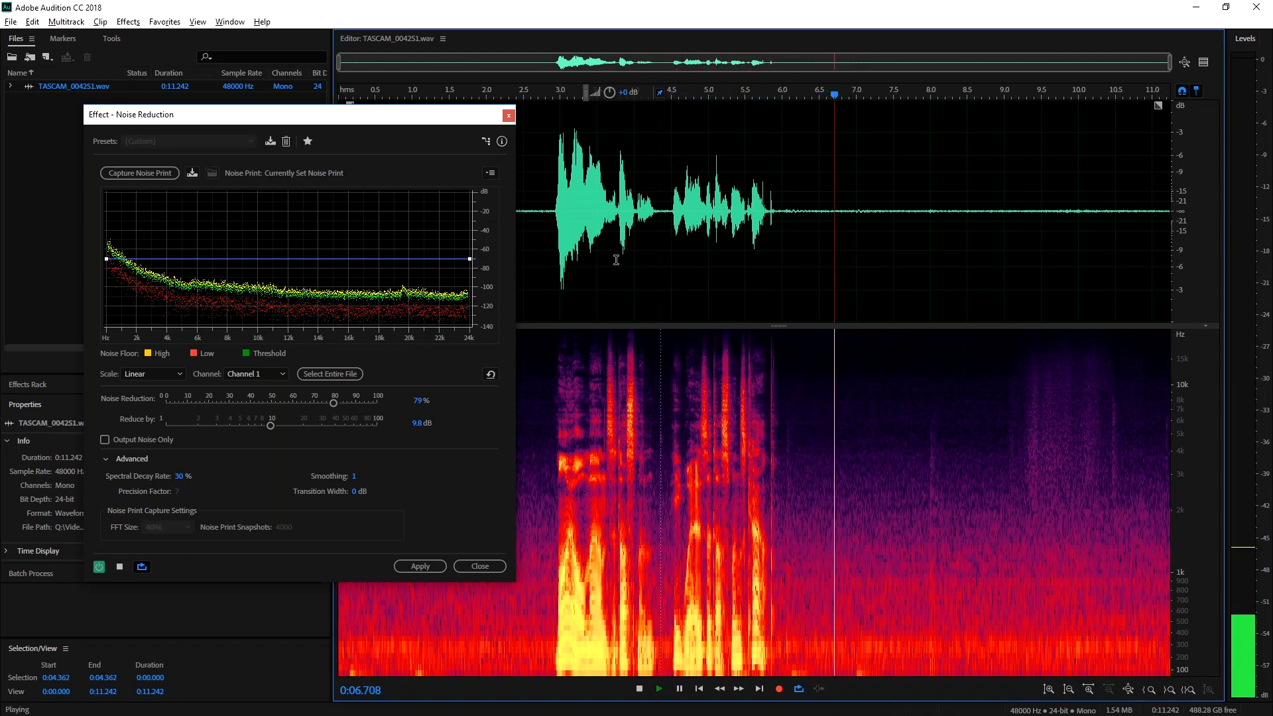
key(space)
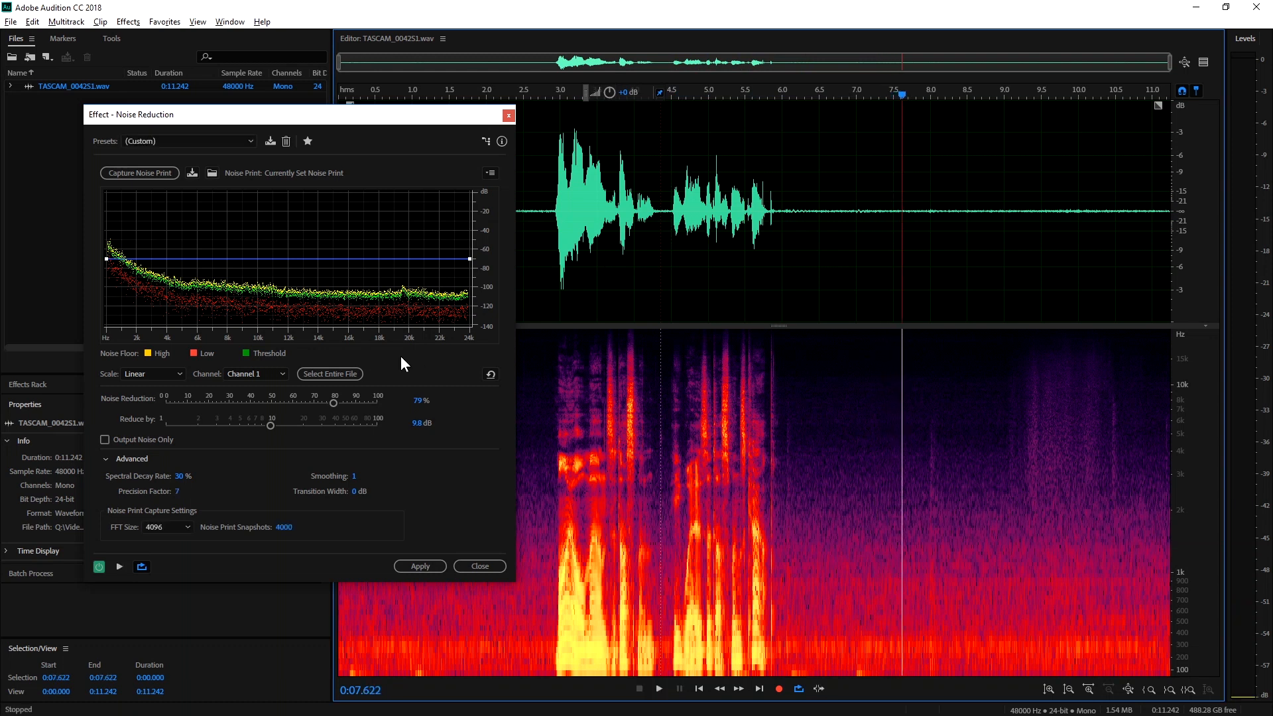
- Set the spectral decay rate to 27% and apply the noise reduction to the recording
drag(176, 477, 167, 500)
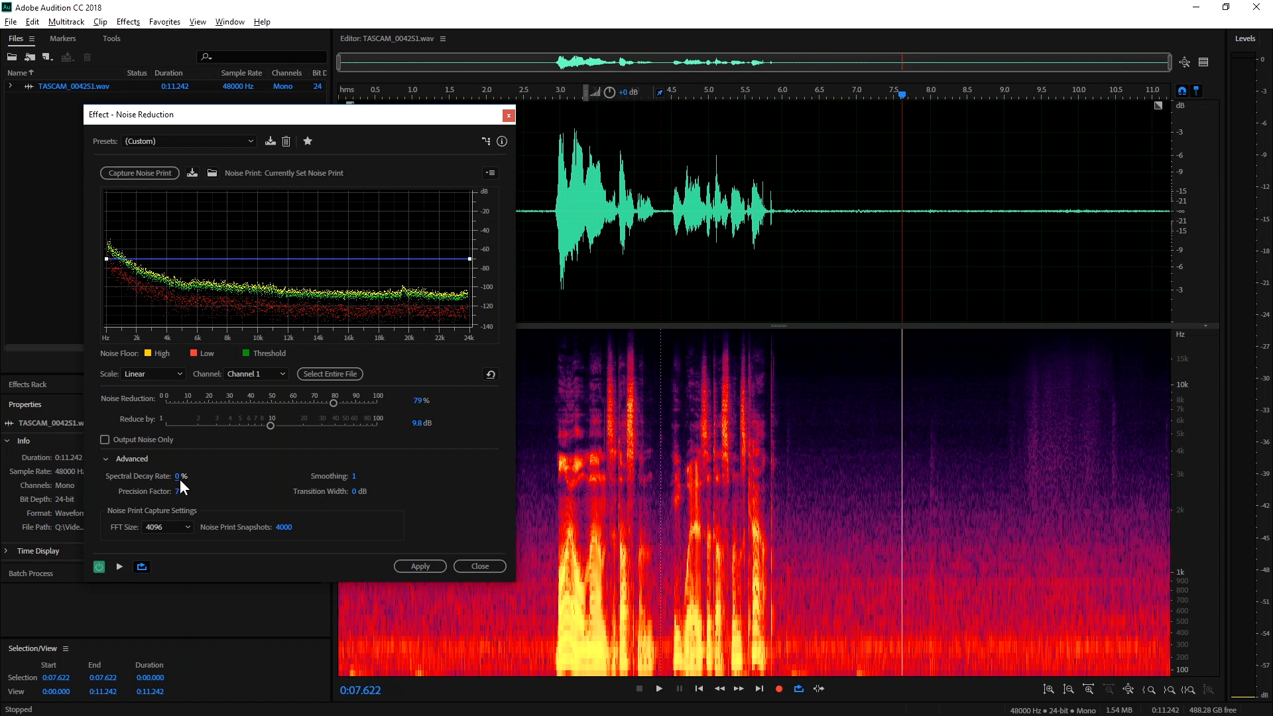
drag(191, 460, 188, 468)
click(541, 225)
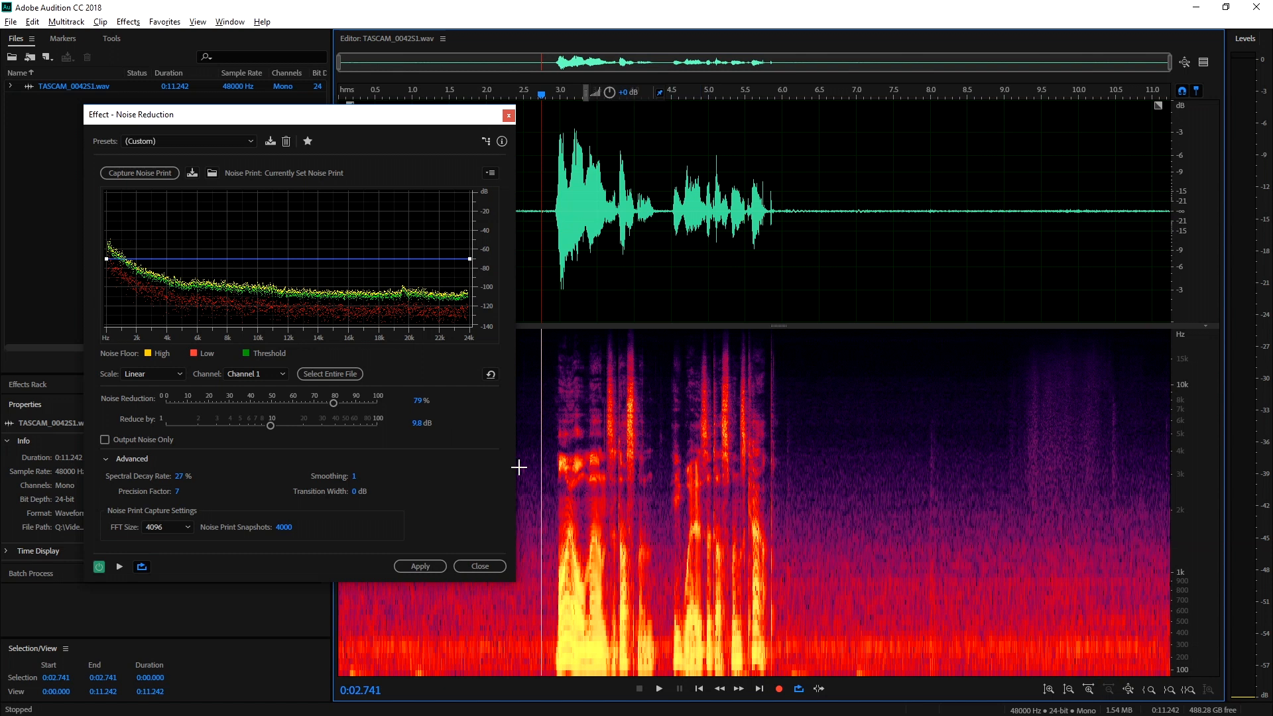
click(420, 566)
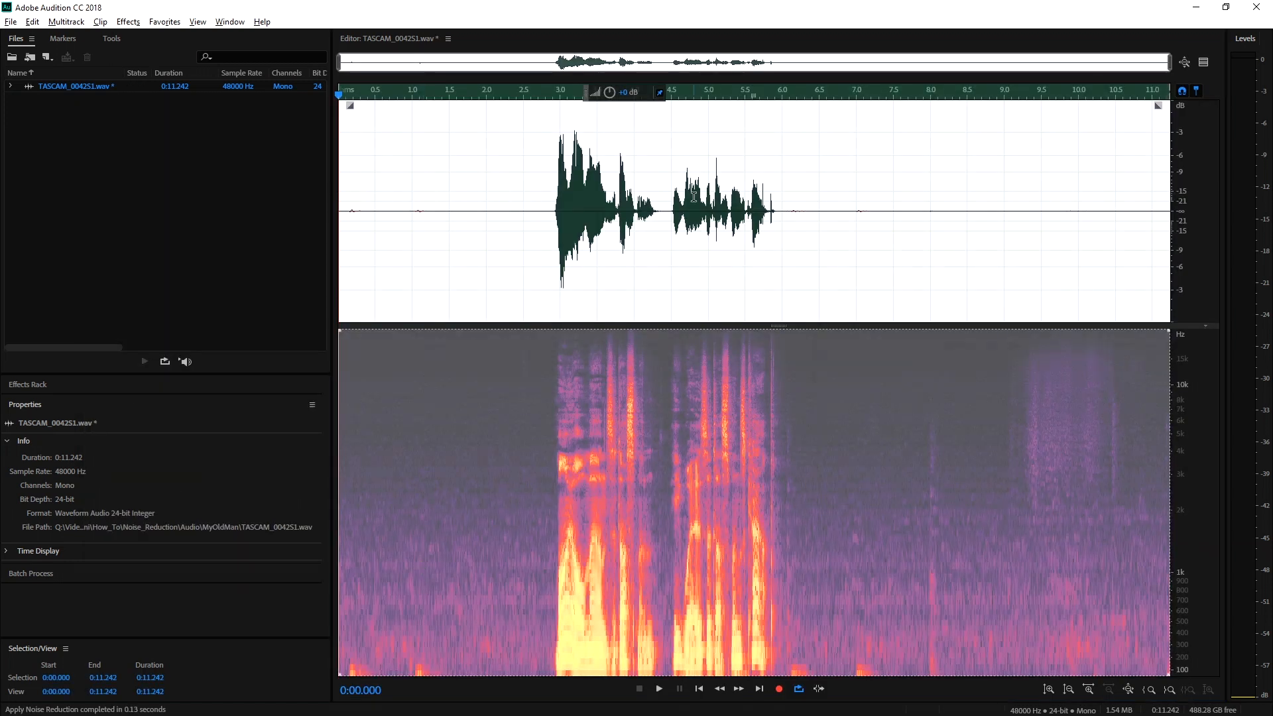
- Clear the selection and save the noise-reduced recording under its existing file name
click(768, 258)
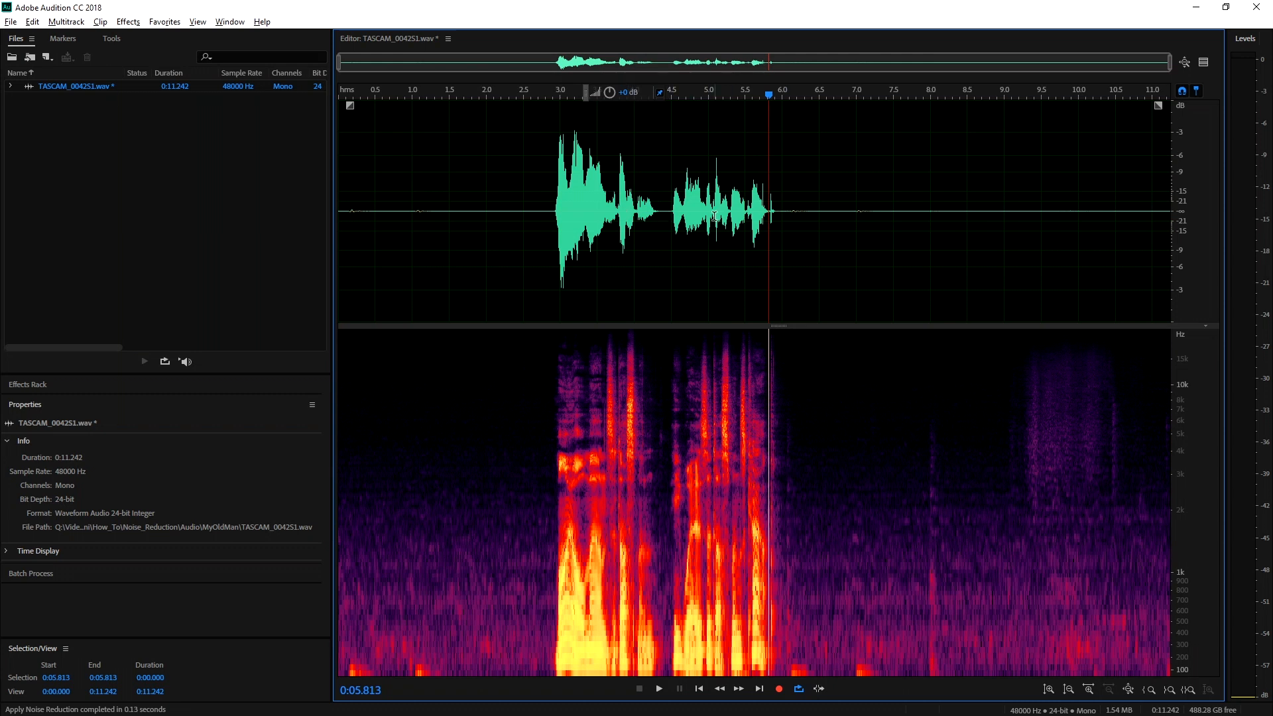
click(11, 22)
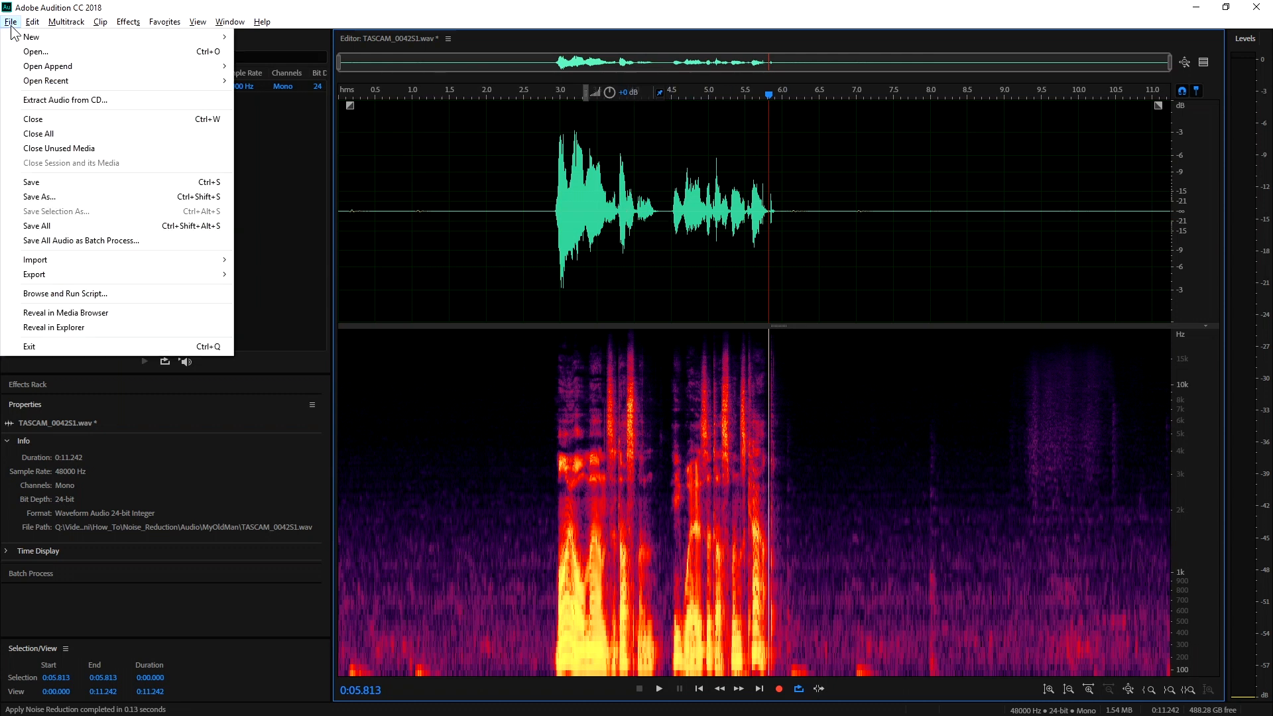
click(49, 185)
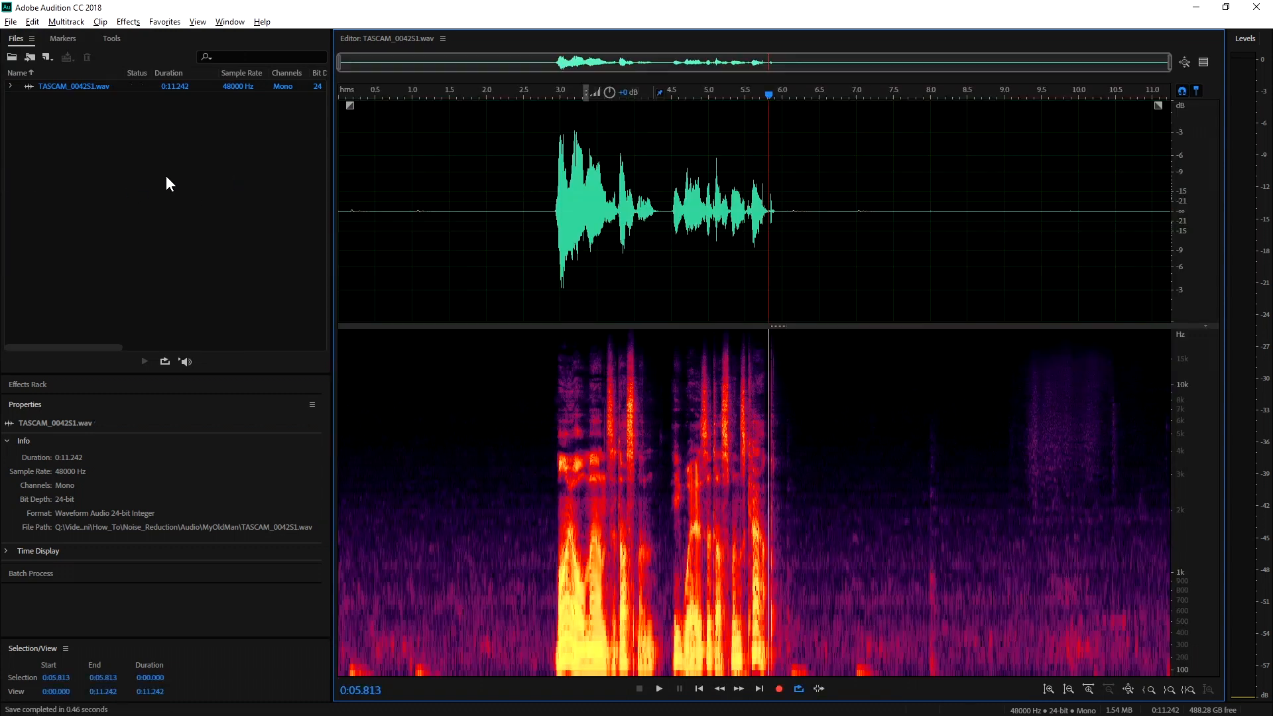
- Play back the noise-reduced recording from about 0.27 s through the end of the speech
click(497, 240)
click(346, 210)
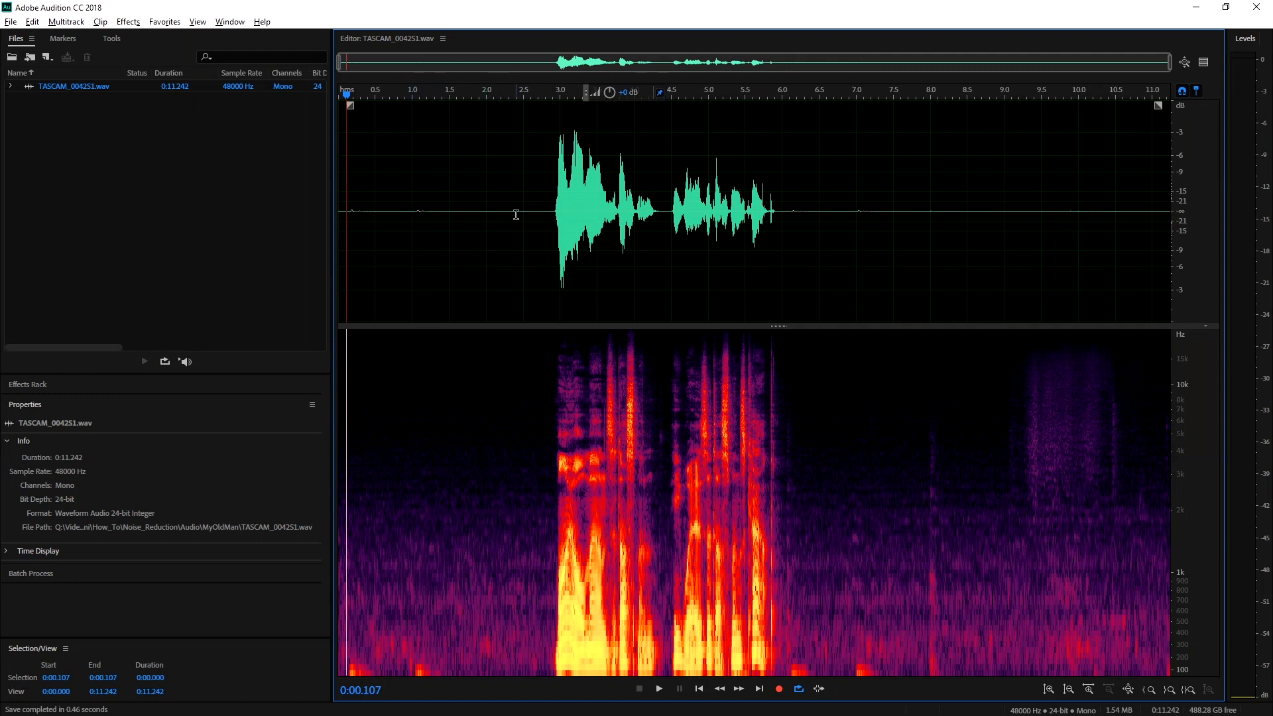
key(space)
click(358, 212)
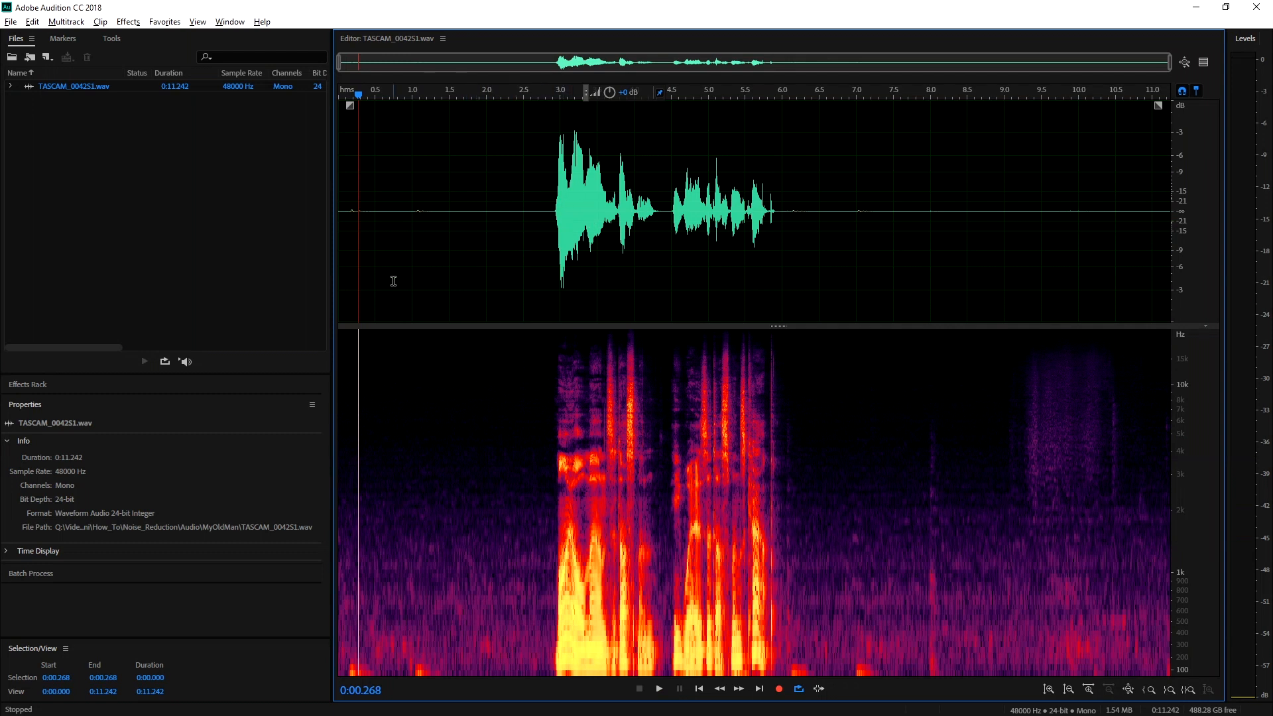
key(space)
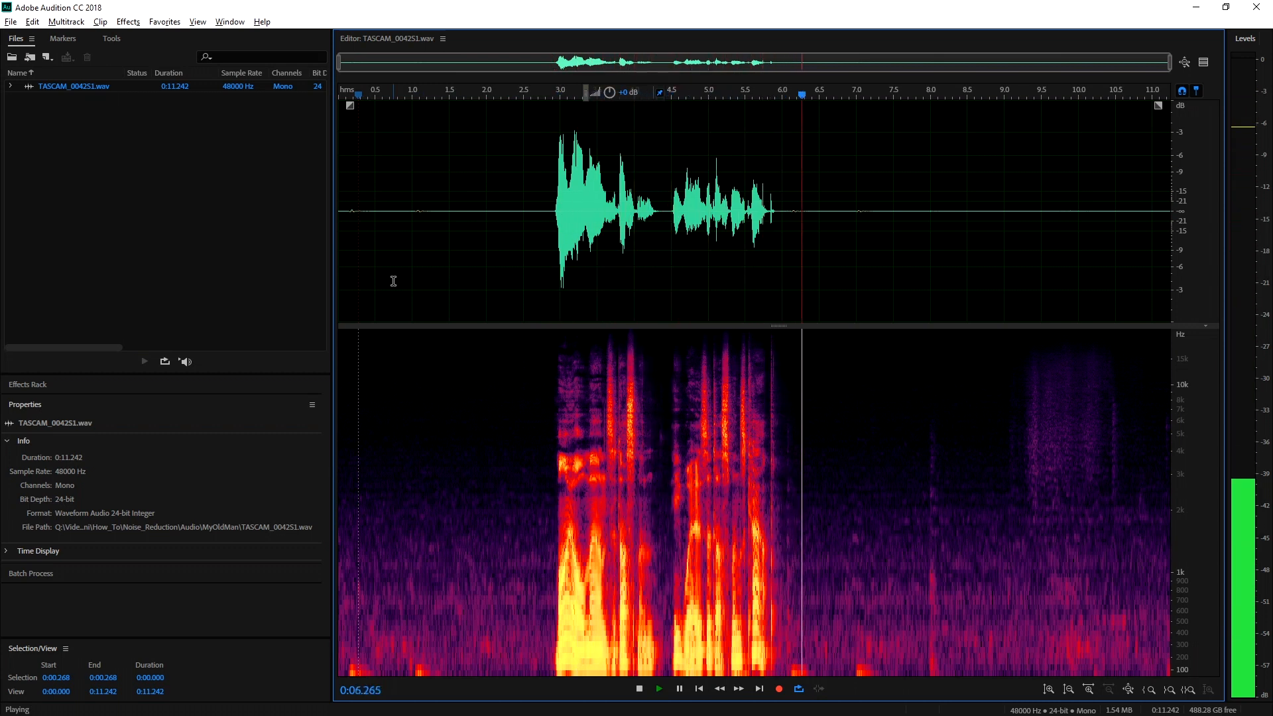
key(space)
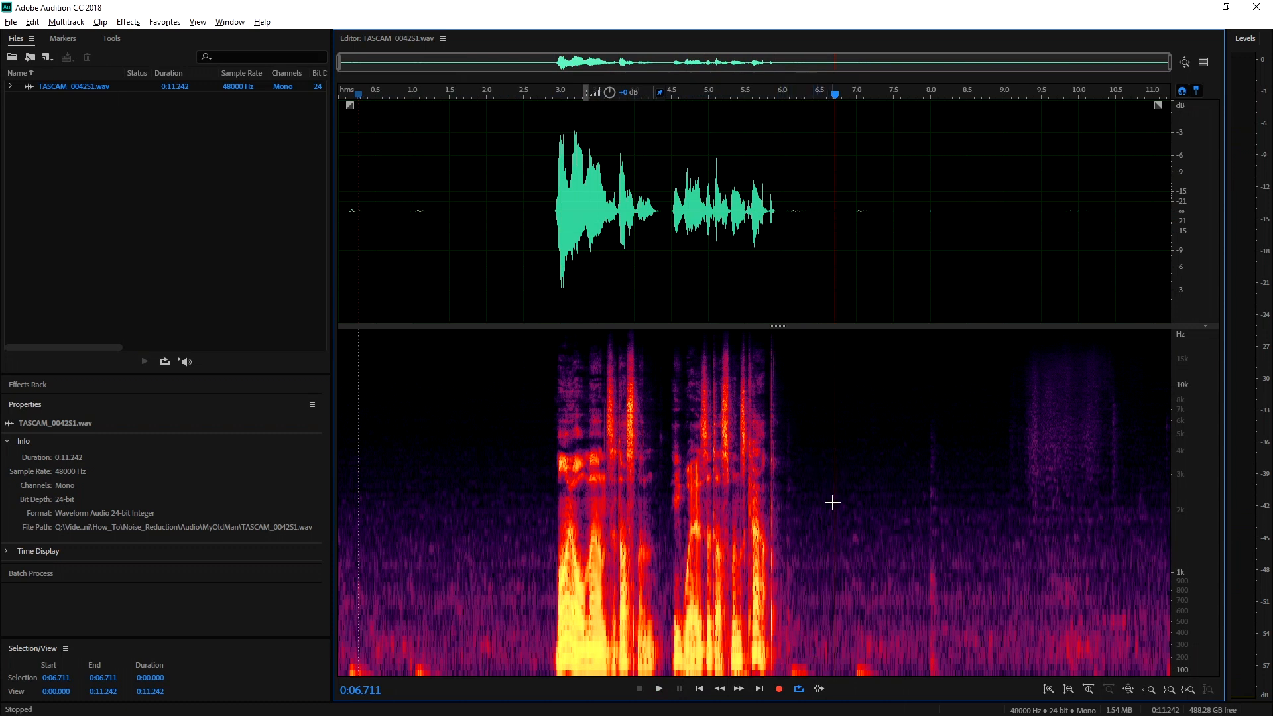
- Silence the passage after the speech, from about 5.95 s to the end of the recording, and clear the selection
scroll(828, 500, up, 5)
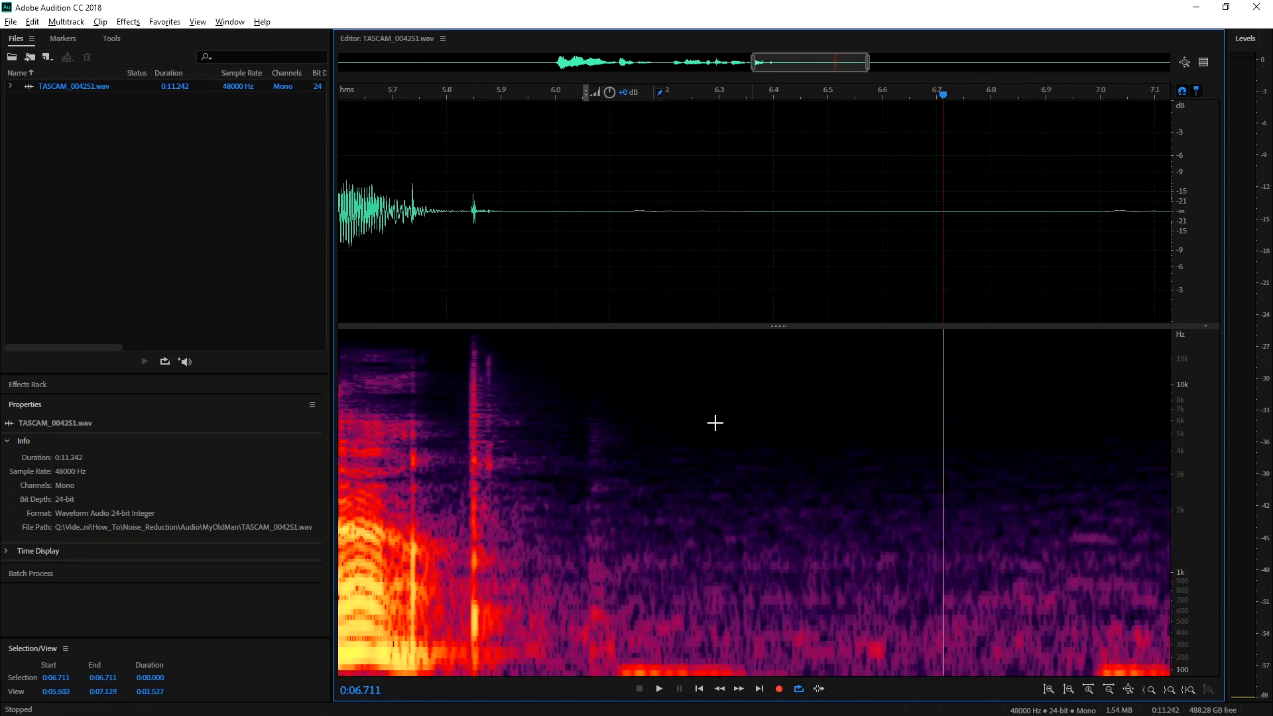
scroll(557, 338, down, 1)
drag(556, 224, 928, 256)
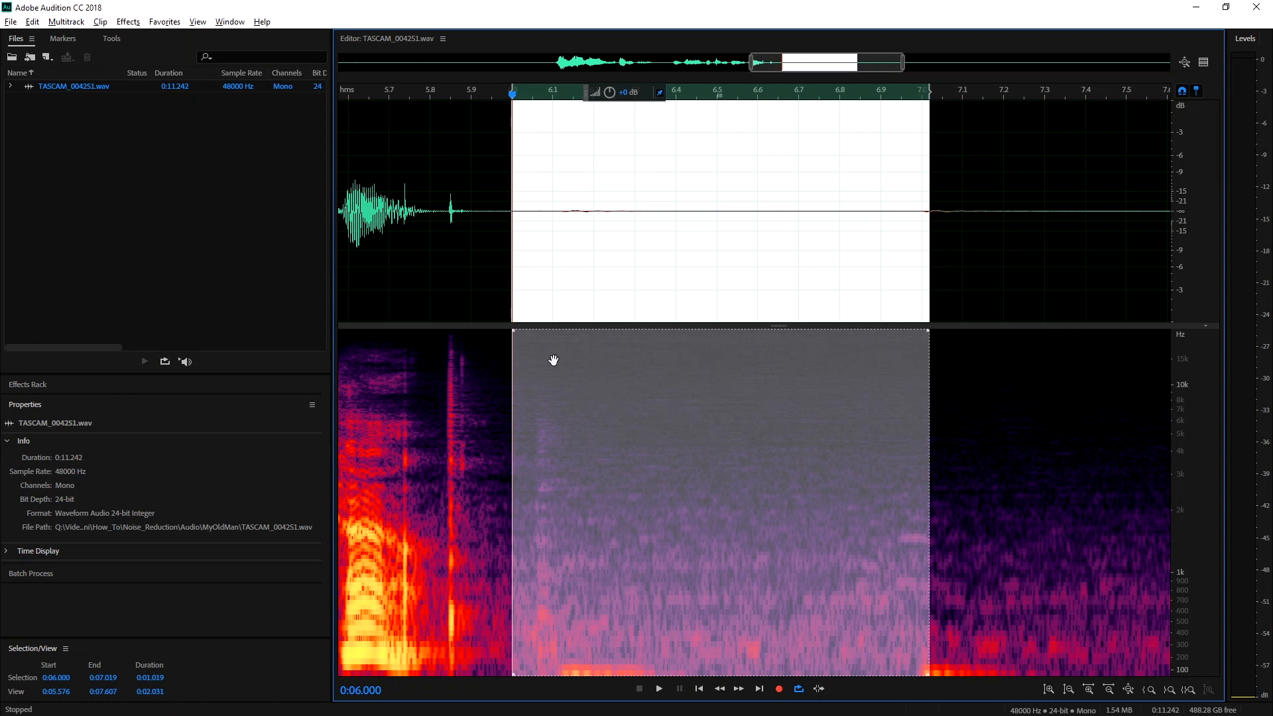
drag(492, 230, 1270, 321)
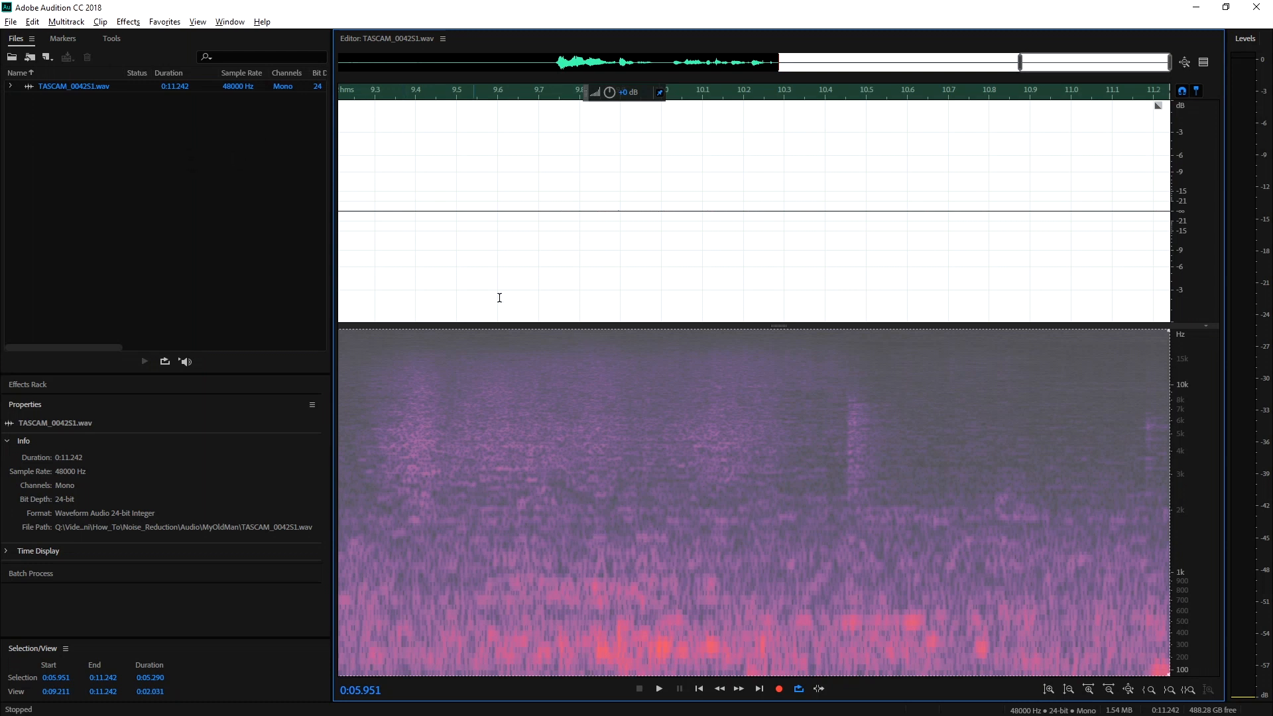
scroll(499, 298, down, 4)
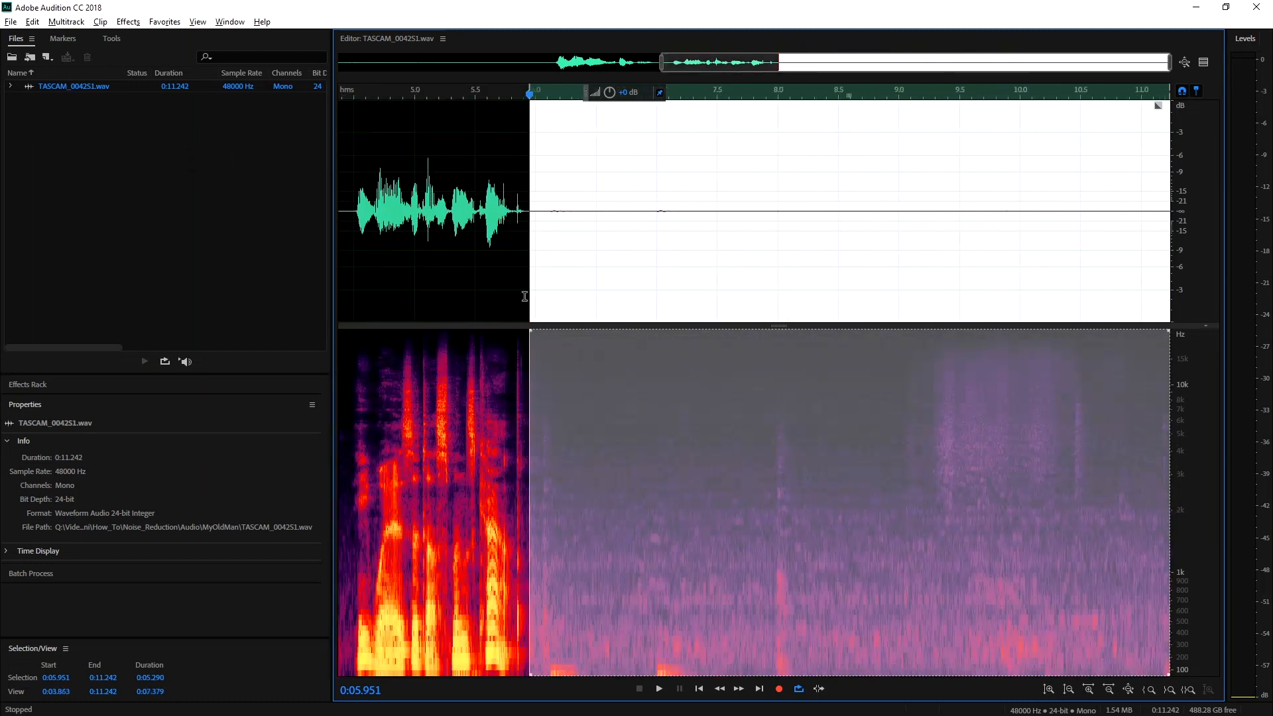
scroll(524, 297, down, 1)
click(163, 22)
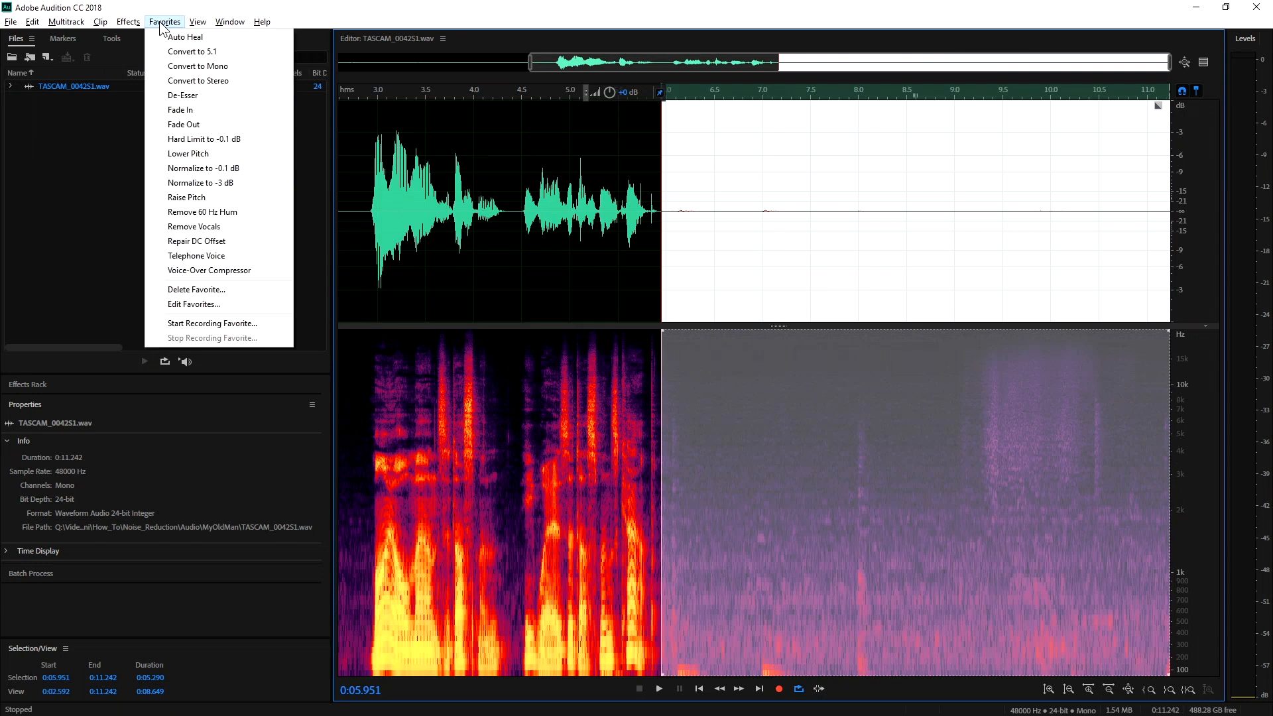
mouse_move(126, 24)
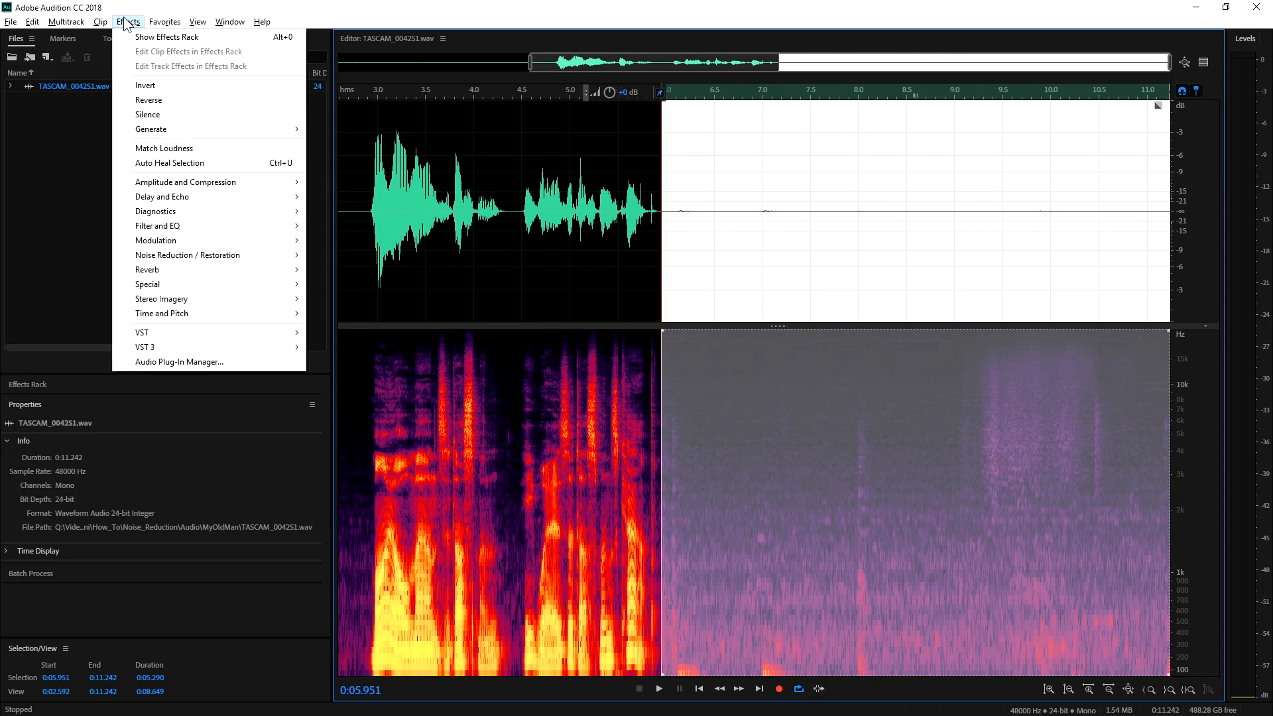
click(148, 114)
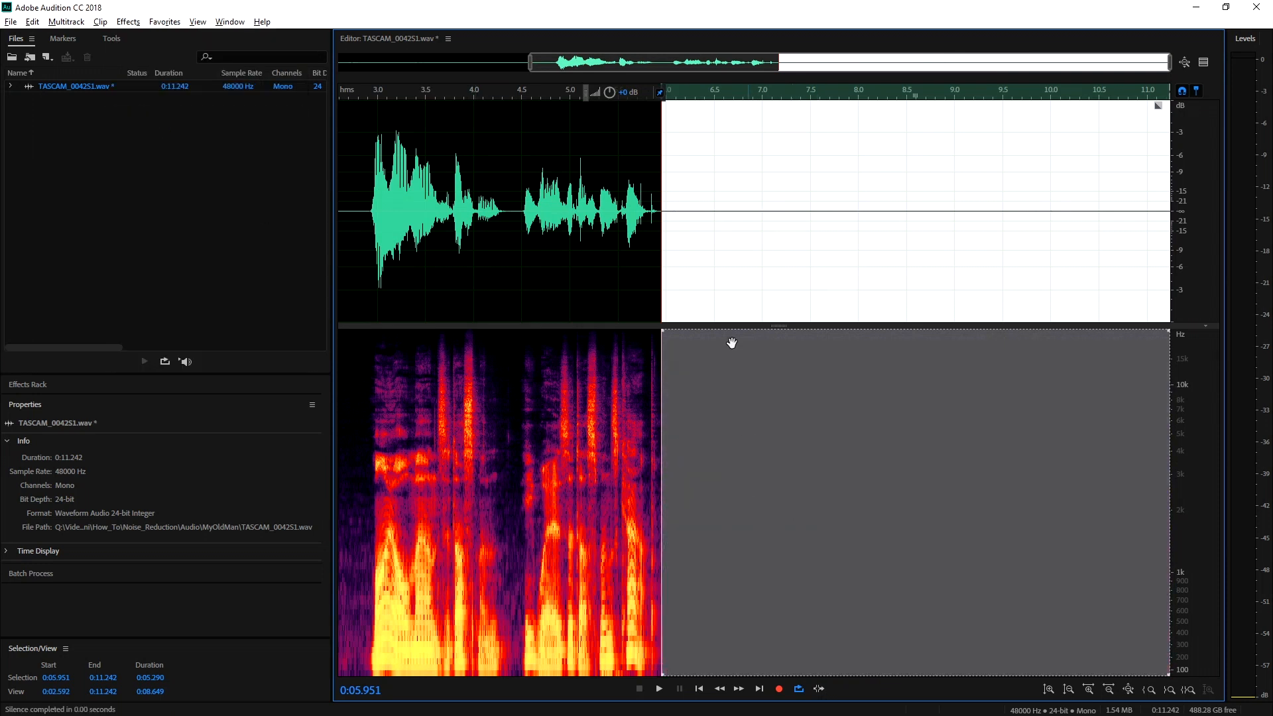
click(635, 229)
- Silence the passage before the speech, from the start of the recording to about 2.93 s
scroll(372, 463, up, 3)
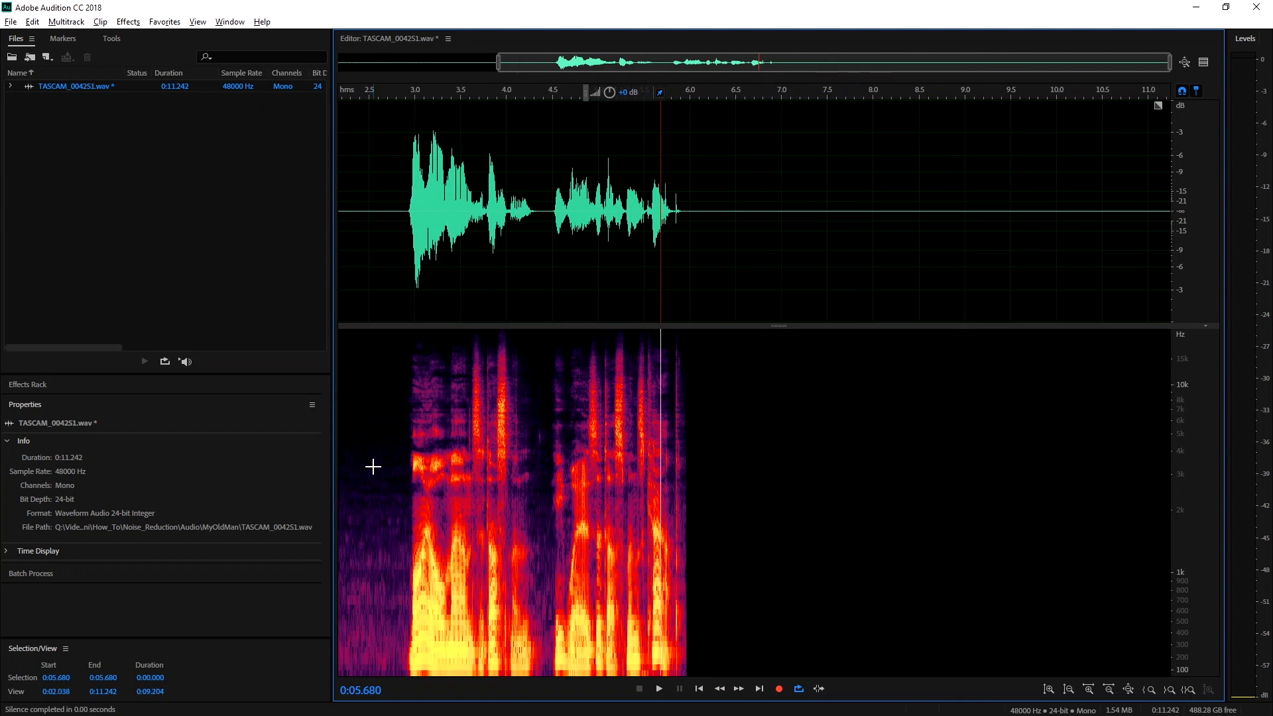
scroll(381, 284, up, 3)
scroll(739, 285, up, 2)
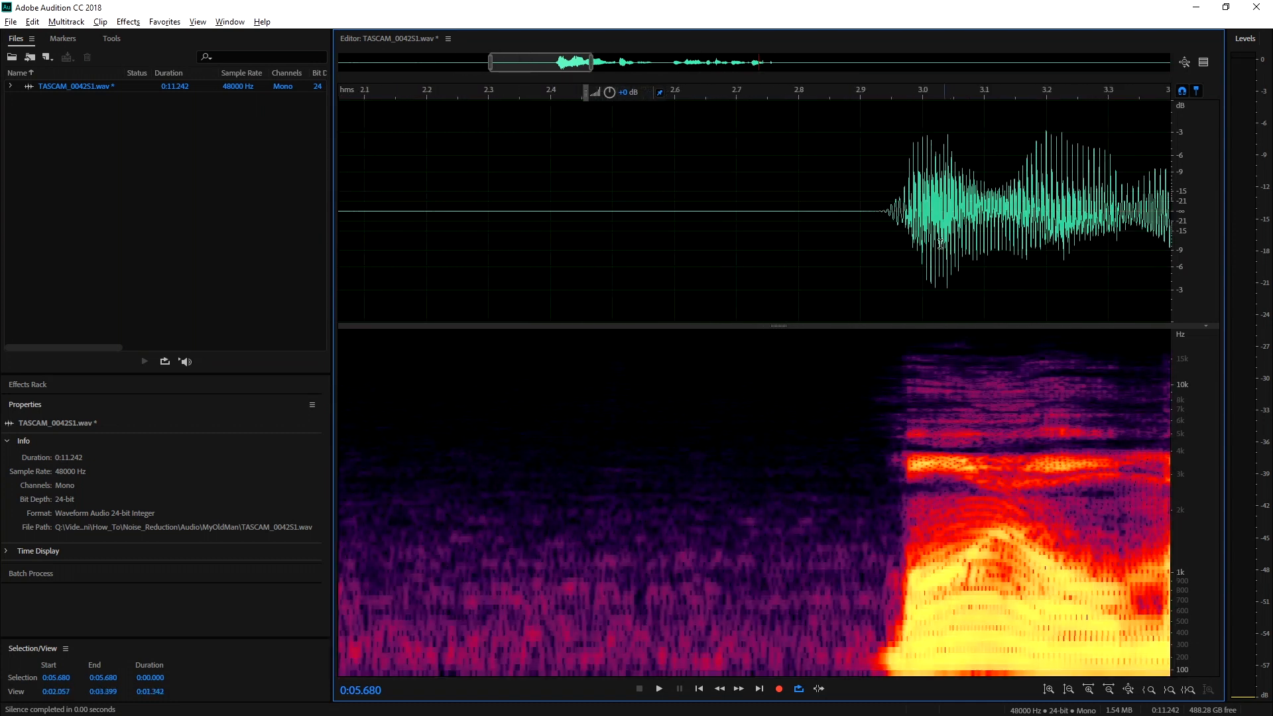
drag(877, 210, 335, 211)
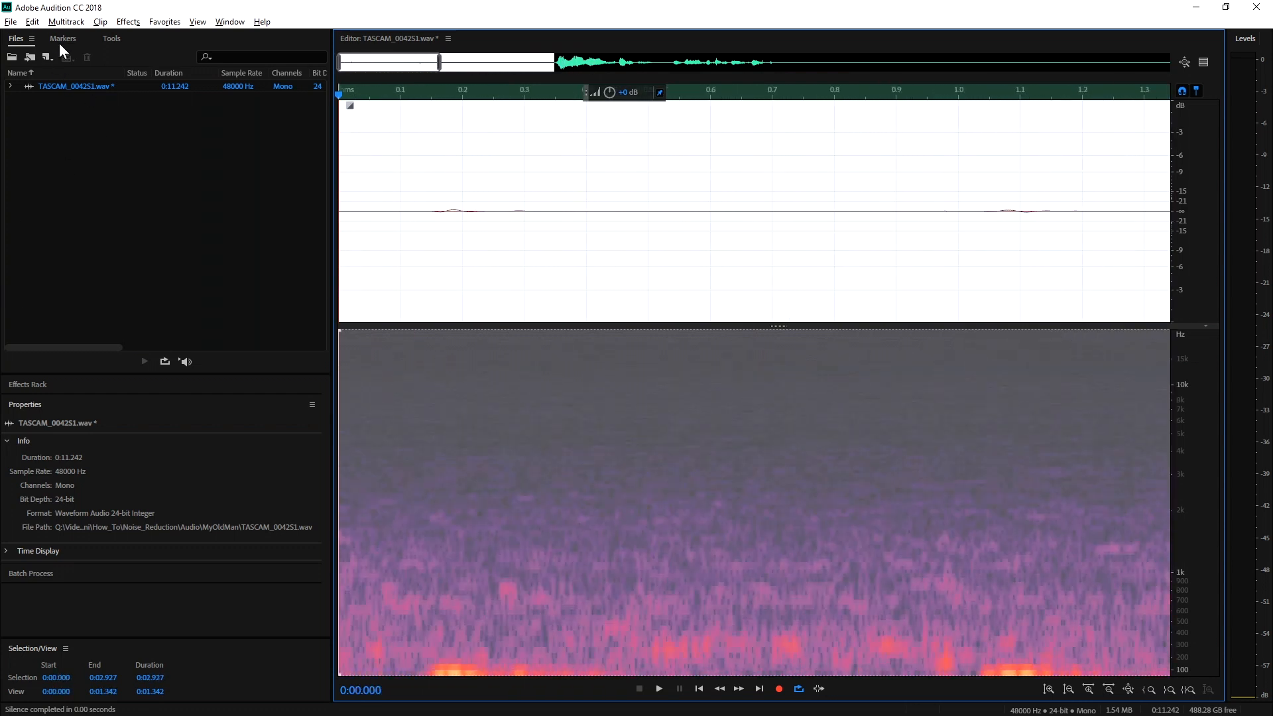
click(136, 22)
click(162, 116)
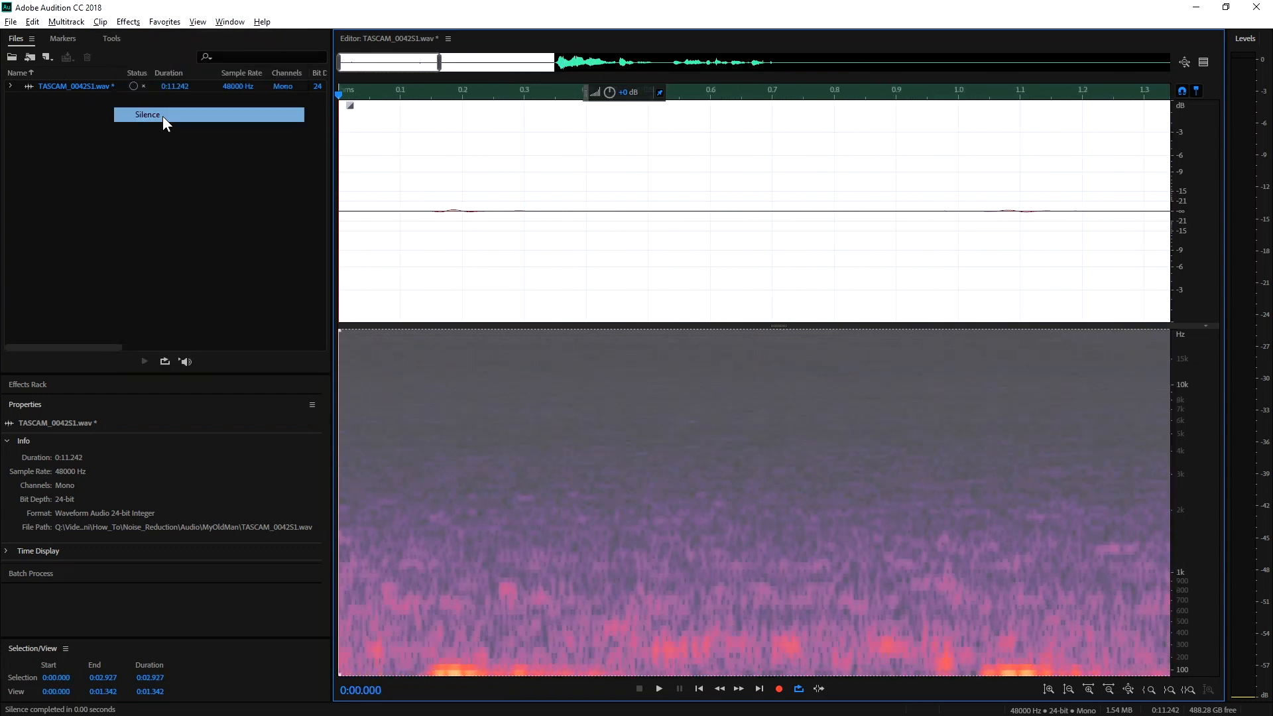
- Clear the selection and play back the whole edited recording from 0.6 s past the end of the speech
click(708, 275)
scroll(702, 277, down, 1)
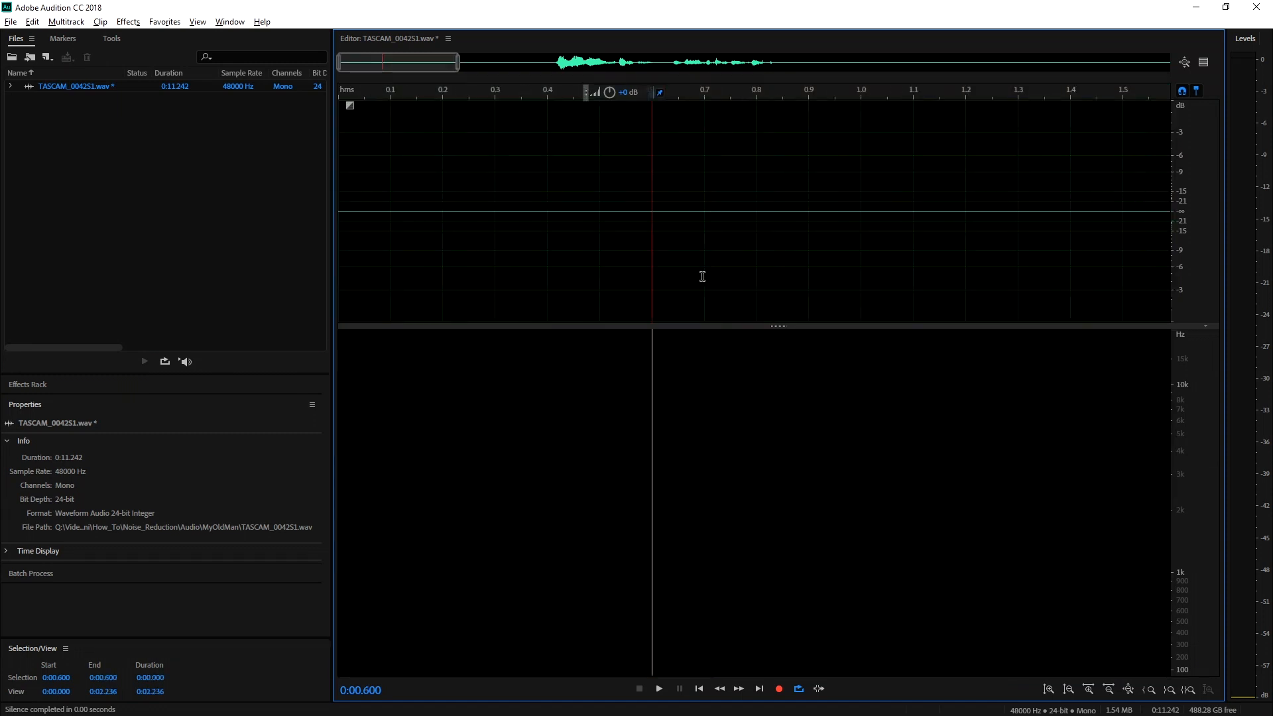
scroll(702, 277, down, 3)
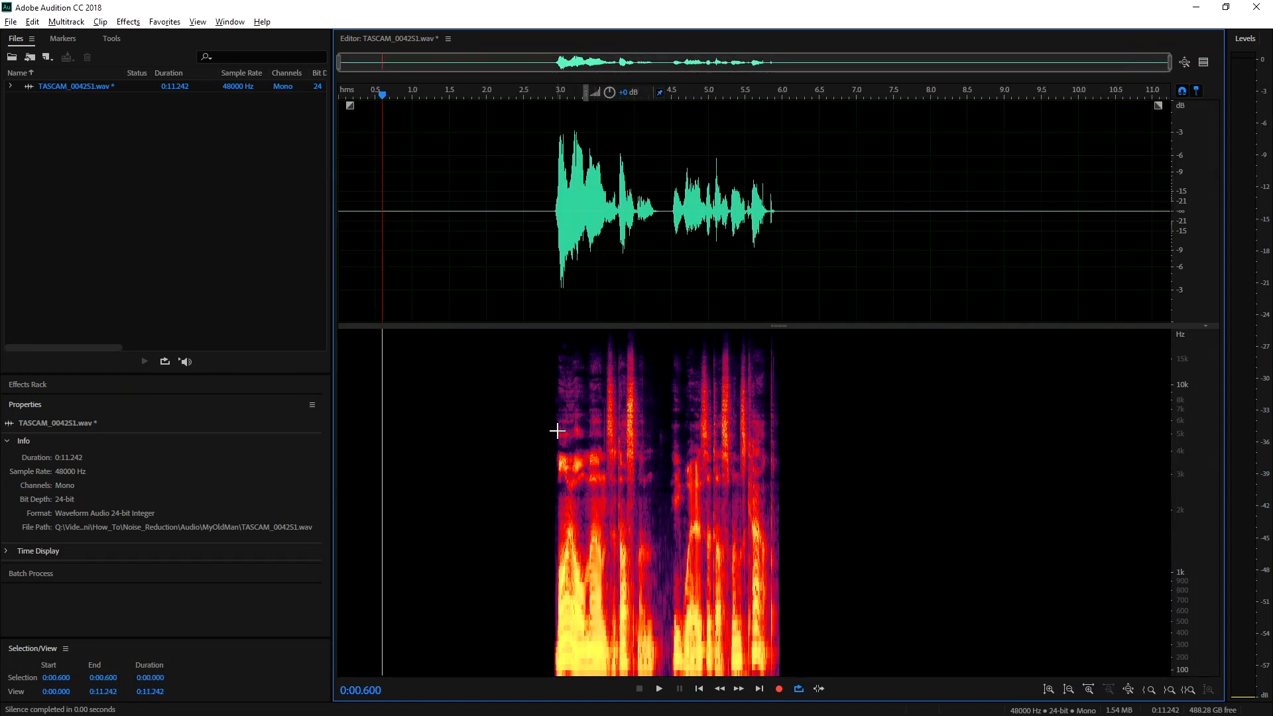
key(space)
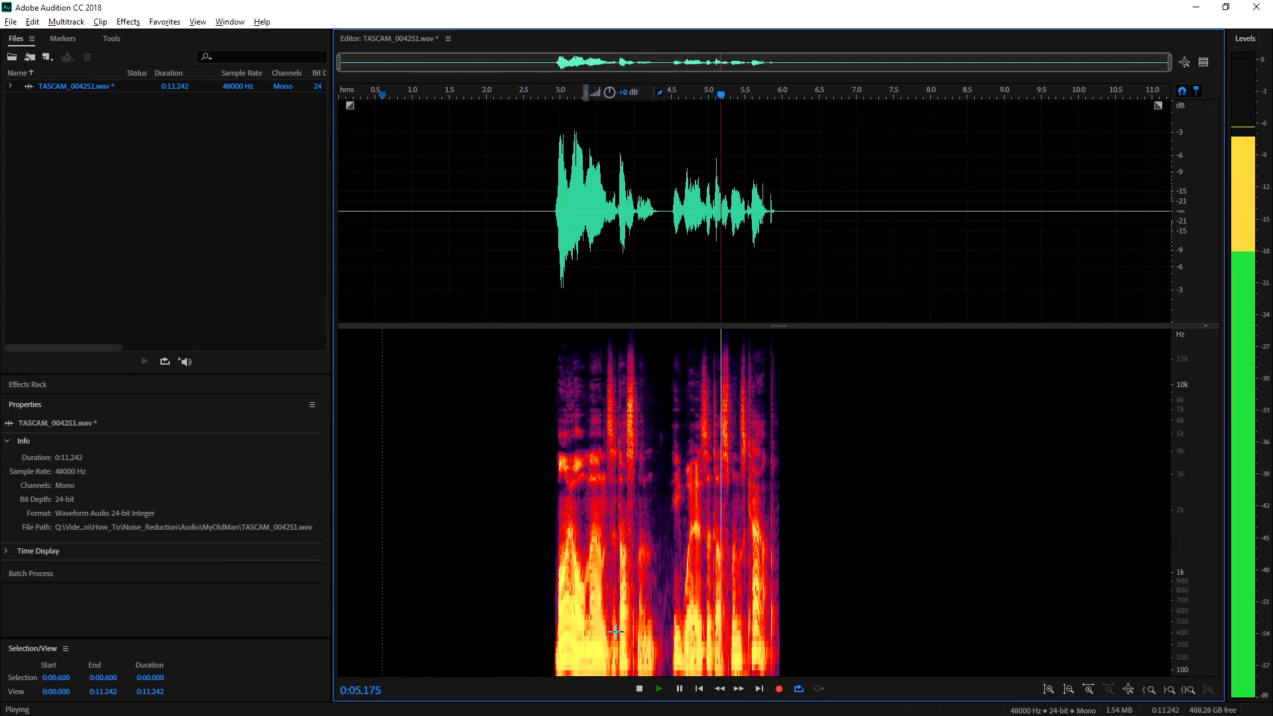
key(space)
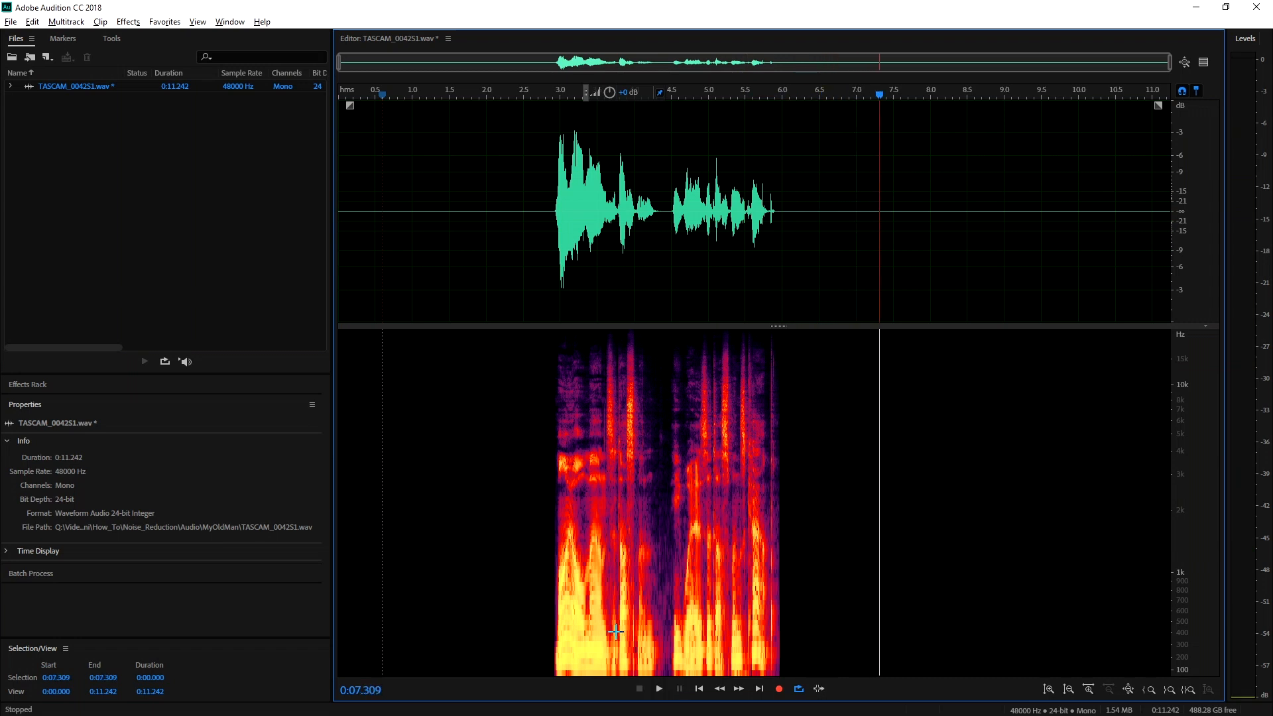